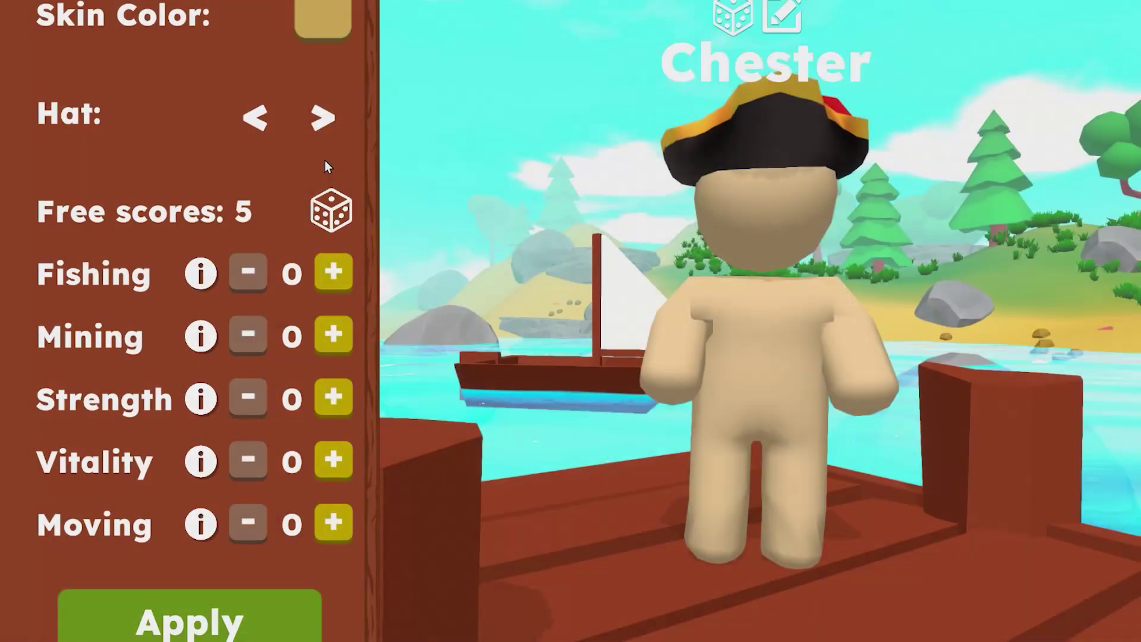
Spend the free skill points on the character's stats, the last one on Vitality.
{"action": "left_click", "coordinate": [332, 202]}
{"action": "left_click", "coordinate": [333, 211]}
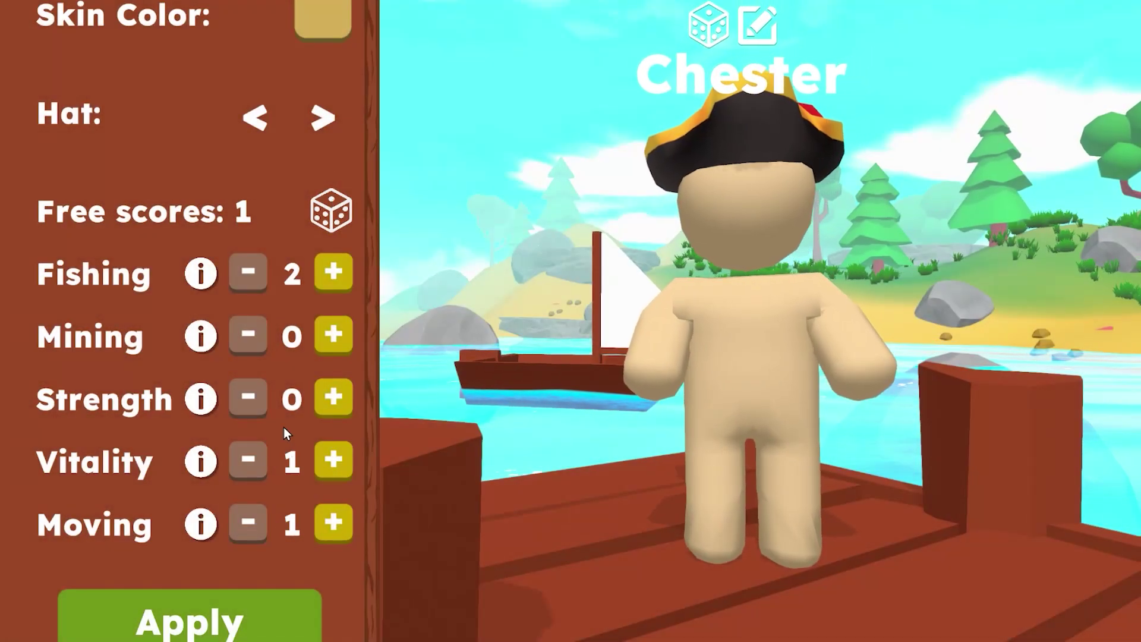
{"action": "left_click", "coordinate": [333, 212]}
Give the character a cowboy hat and yellow-orange skin, then apply to start the game.
{"action": "left_click", "coordinate": [326, 116]}
{"action": "left_click", "coordinate": [326, 115]}
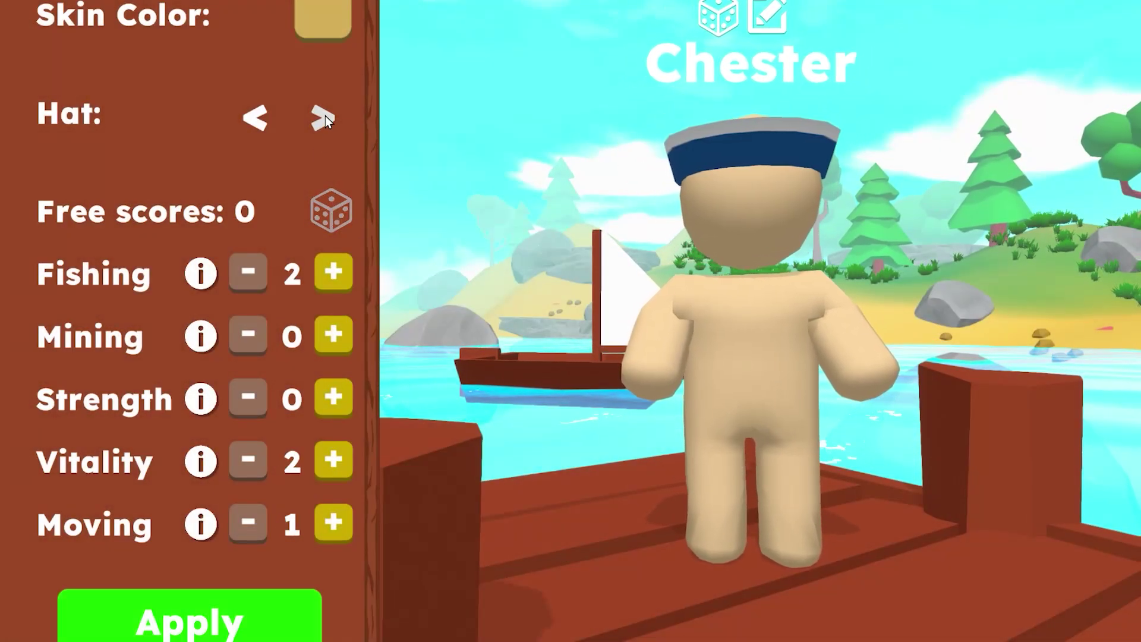
{"action": "left_click", "coordinate": [326, 116]}
{"action": "left_click", "coordinate": [325, 116]}
{"action": "left_click", "coordinate": [333, 15]}
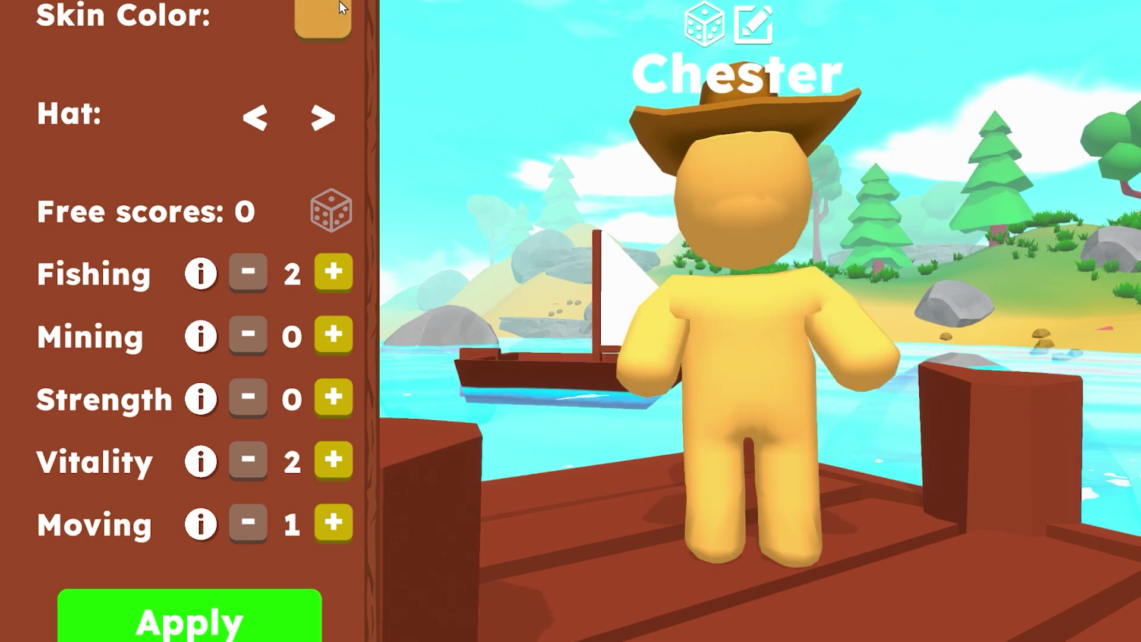
{"action": "left_click", "coordinate": [267, 632]}
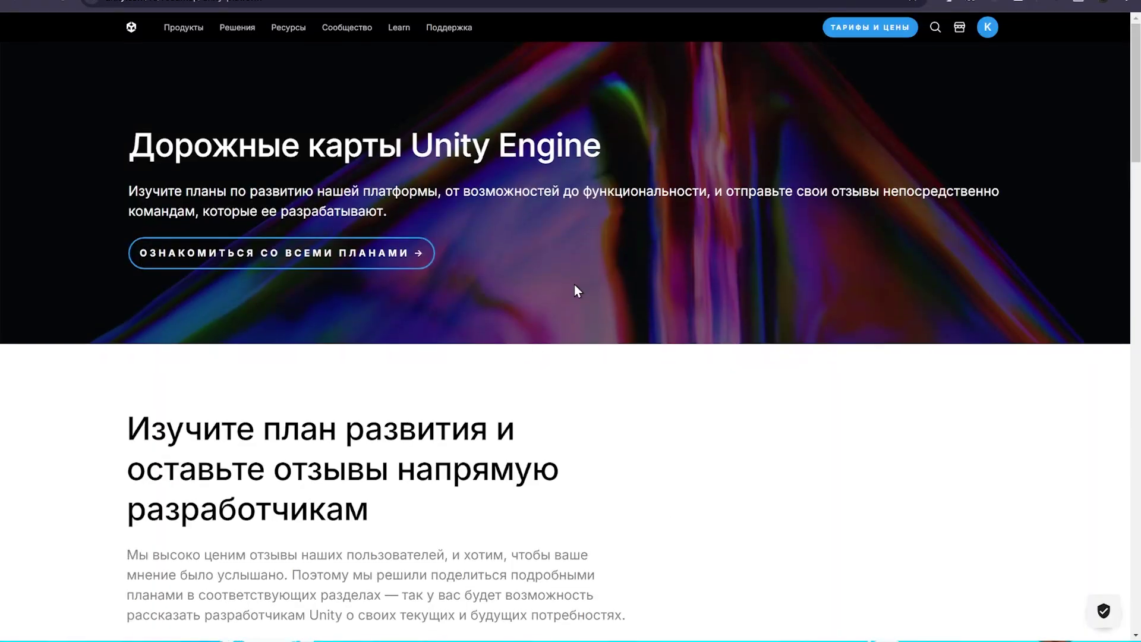
Go to the Editor roadmap page and scroll through its feature cards.
{"action": "scroll", "coordinate": [561, 283], "scroll_direction": "down", "scroll_amount": 8}
{"action": "scroll", "coordinate": [563, 282], "scroll_direction": "down", "scroll_amount": 7}
{"action": "left_click", "coordinate": [667, 539]}
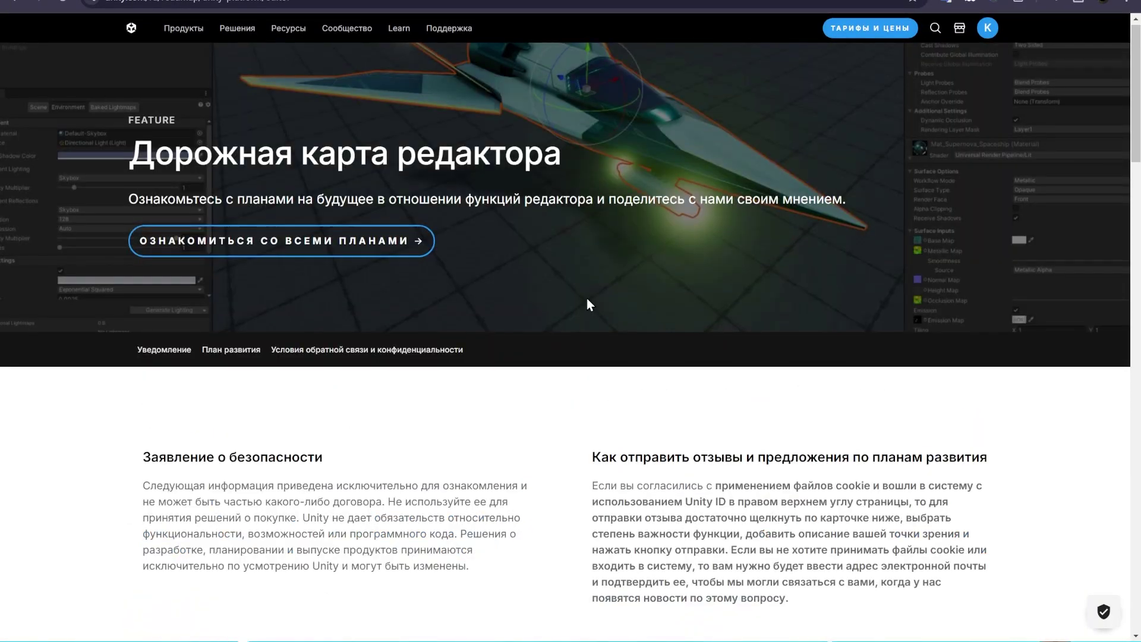
{"action": "scroll", "coordinate": [586, 300], "scroll_direction": "down", "scroll_amount": 8}
{"action": "scroll", "coordinate": [1064, 297], "scroll_direction": "down", "scroll_amount": 1}
{"action": "scroll", "coordinate": [1064, 297], "scroll_direction": "down", "scroll_amount": 1}
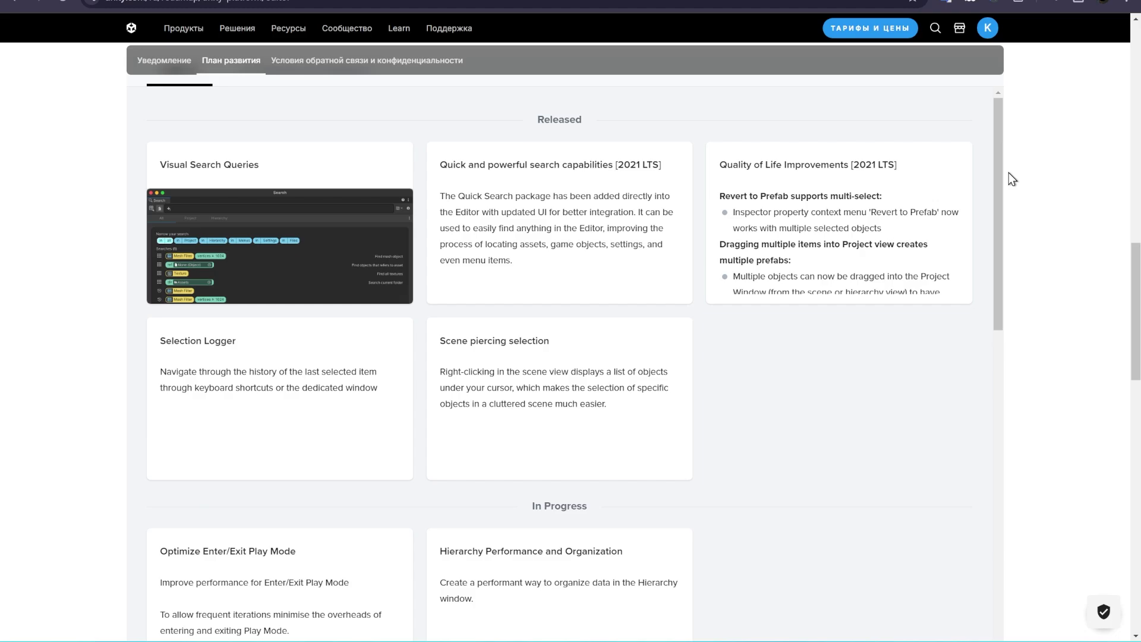
{"action": "left_click_drag", "start_coordinate": [1004, 173], "coordinate": [995, 269]}
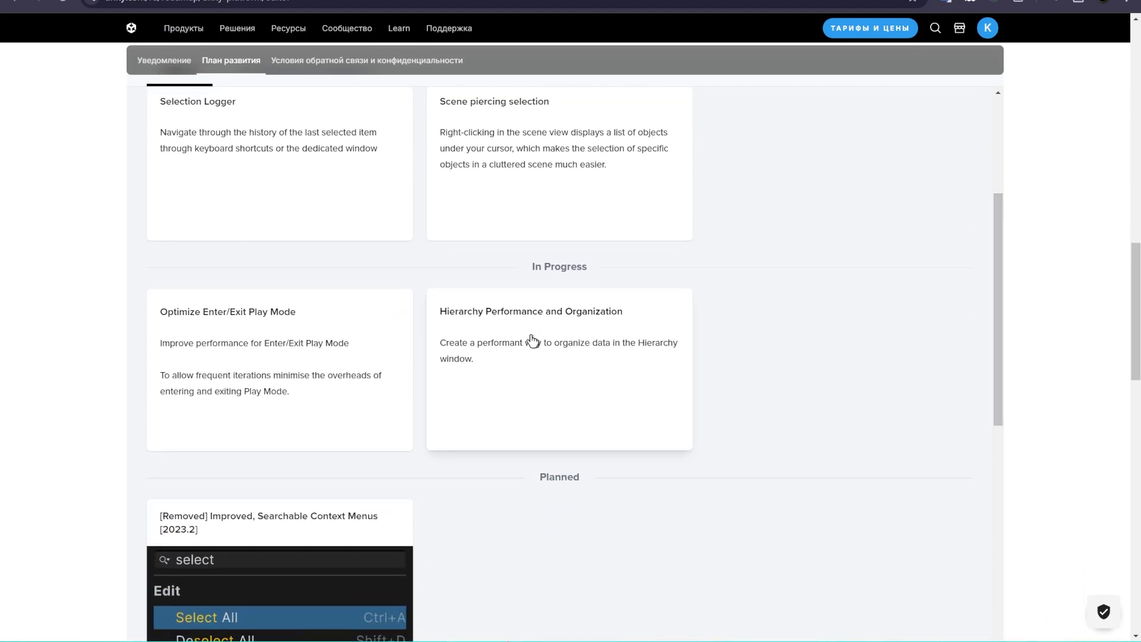
{"action": "left_click_drag", "start_coordinate": [998, 324], "coordinate": [984, 329]}
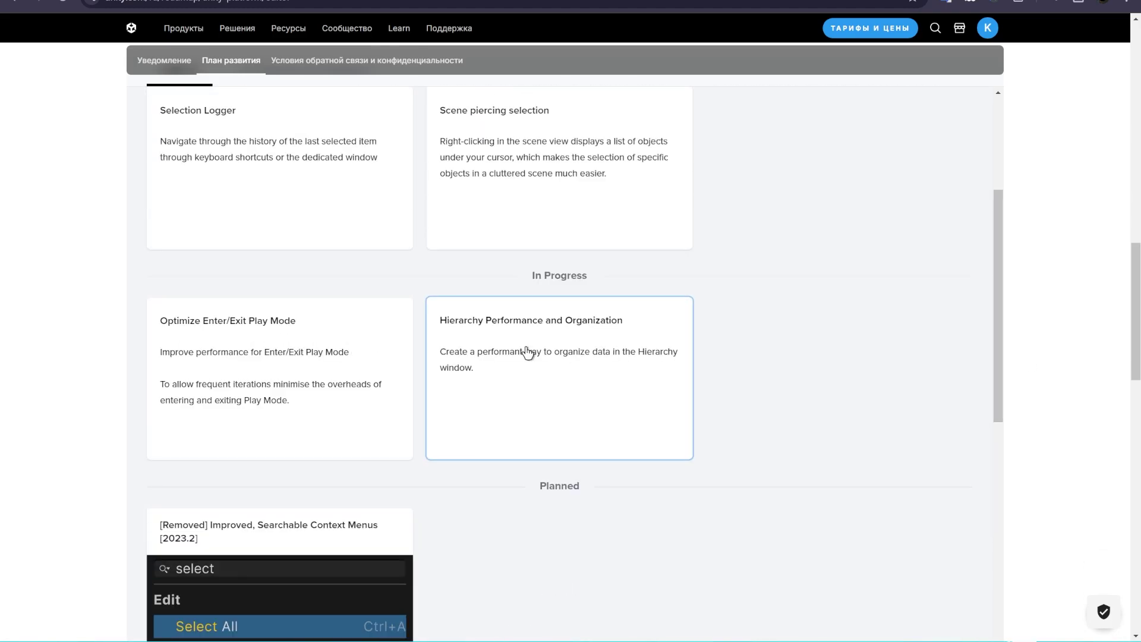
View and close the Hierarchy Performance and Organization feature details.
{"action": "left_click", "coordinate": [528, 353]}
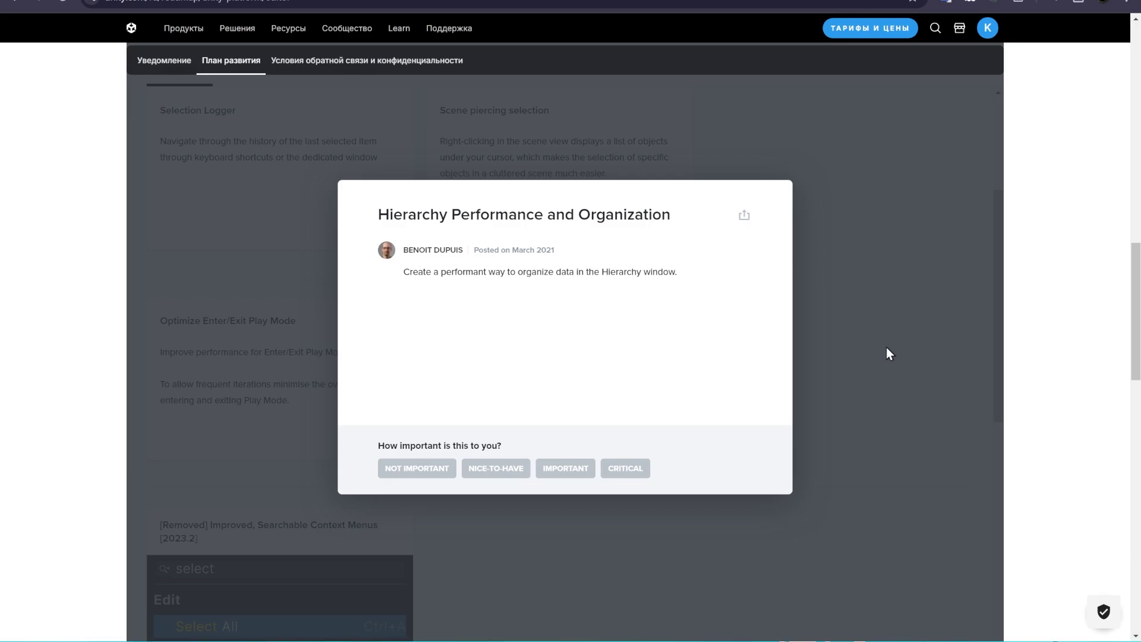
{"action": "left_click", "coordinate": [901, 348]}
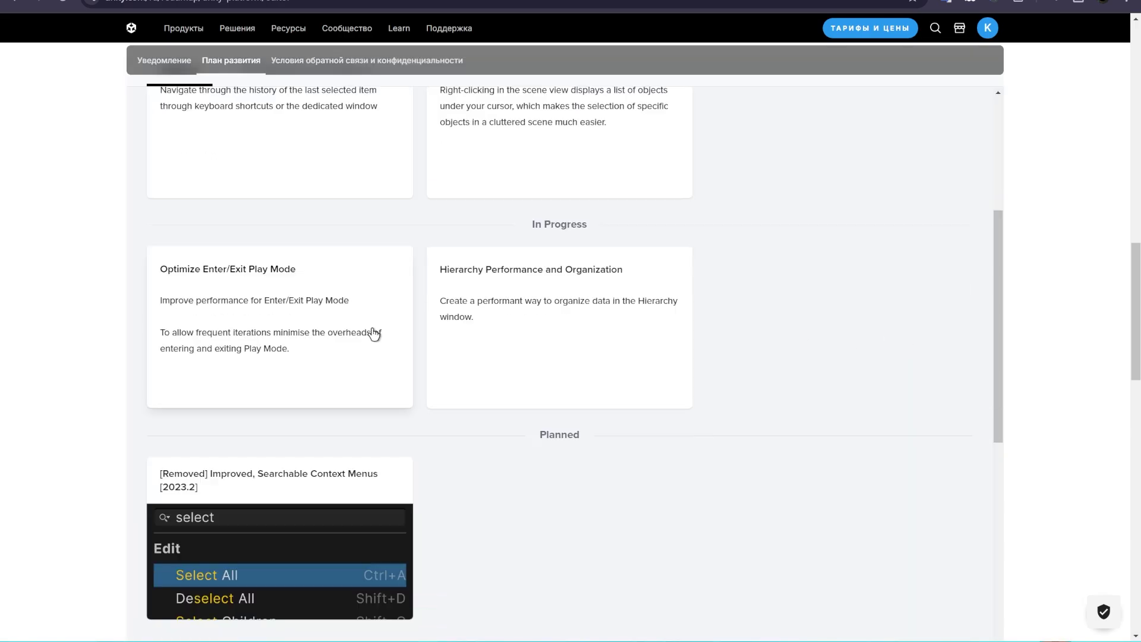
{"action": "scroll", "coordinate": [425, 349], "scroll_direction": "down", "scroll_amount": 10}
{"action": "scroll", "coordinate": [1021, 488], "scroll_direction": "up", "scroll_amount": 5}
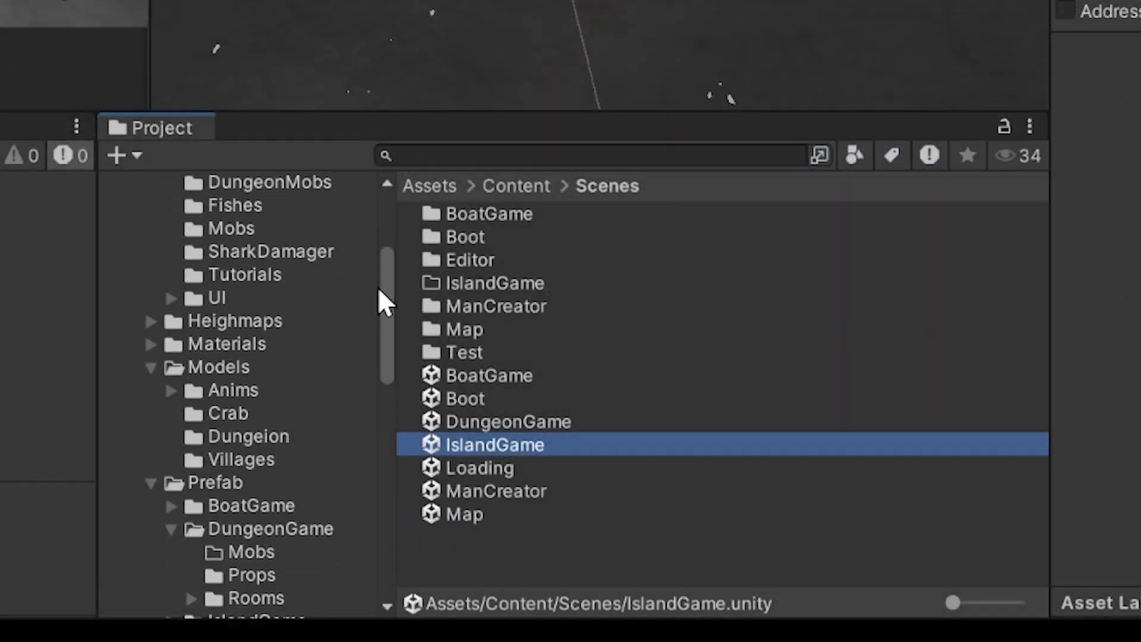
Close the in-game crafting menu.
{"action": "scroll", "coordinate": [377, 321], "scroll_direction": "down", "scroll_amount": 4}
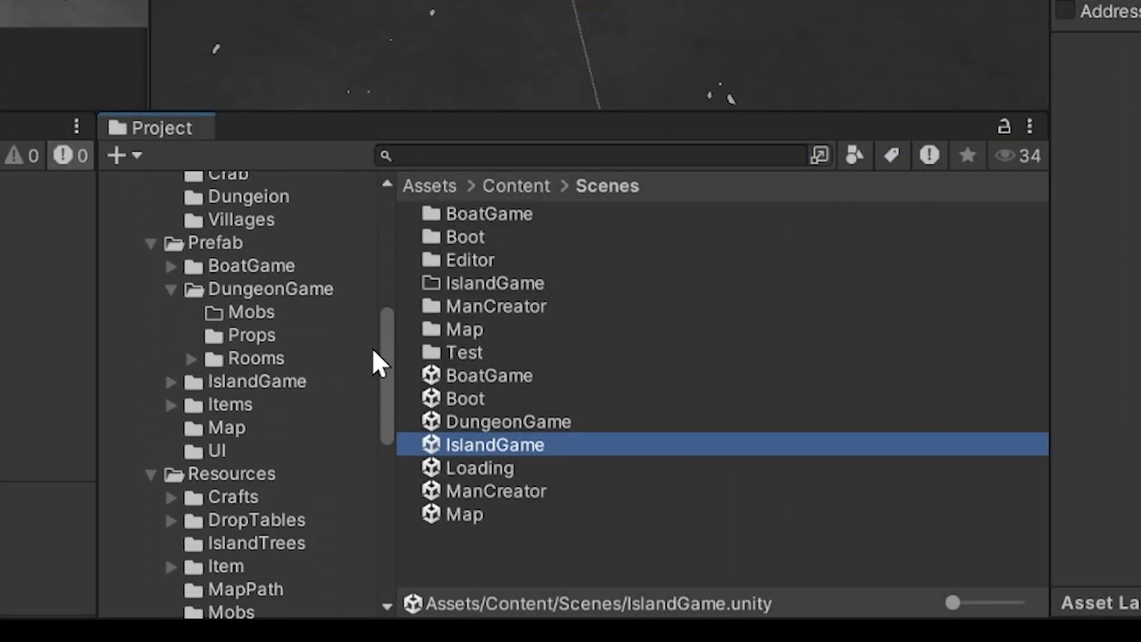
{"action": "scroll", "coordinate": [381, 387], "scroll_direction": "down", "scroll_amount": 4}
{"action": "scroll", "coordinate": [411, 464], "scroll_direction": "down", "scroll_amount": 2}
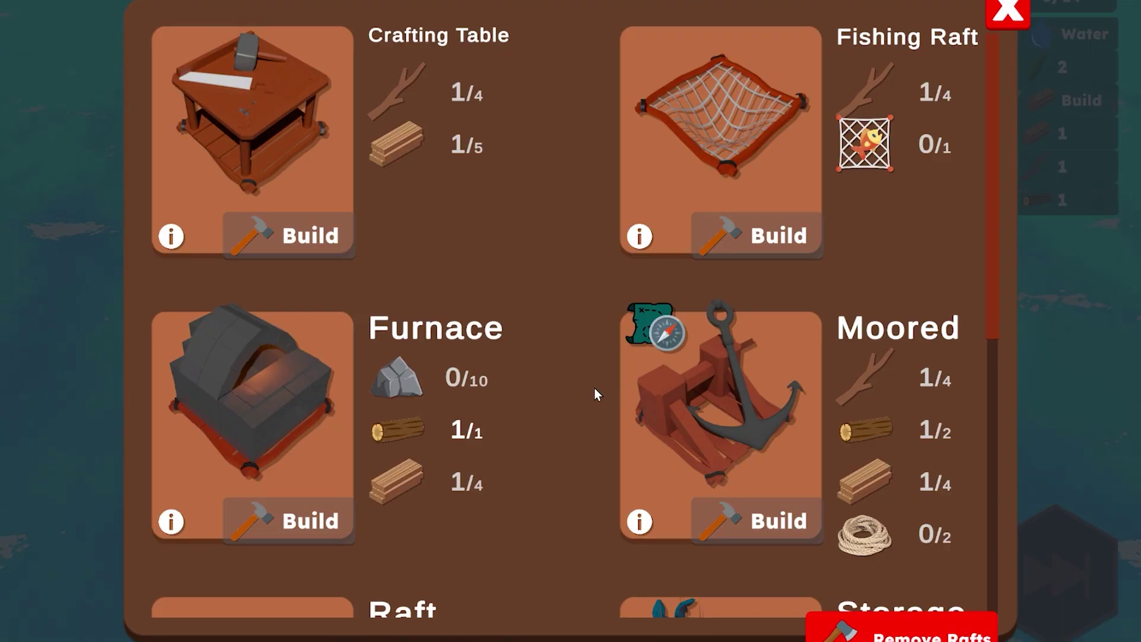
{"action": "left_click", "coordinate": [1007, 16]}
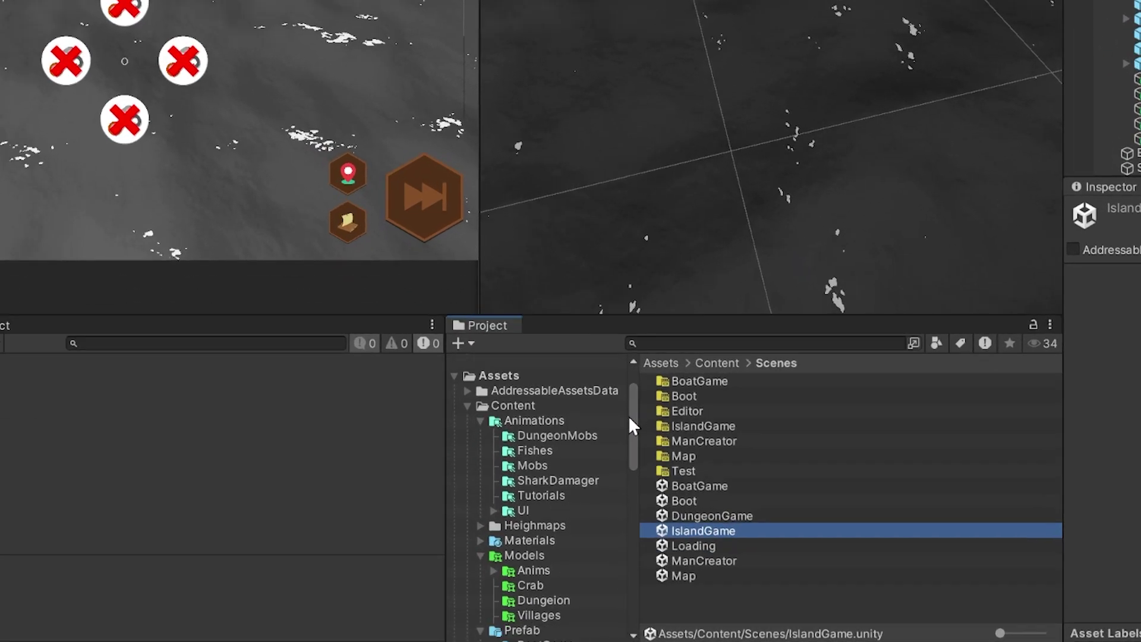
Expand UIService, its Console child and Canvas in the Hierarchy.
{"action": "scroll", "coordinate": [639, 417], "scroll_direction": "down", "scroll_amount": 6}
{"action": "scroll", "coordinate": [636, 452], "scroll_direction": "down", "scroll_amount": 5}
{"action": "scroll", "coordinate": [535, 535], "scroll_direction": "down", "scroll_amount": 5}
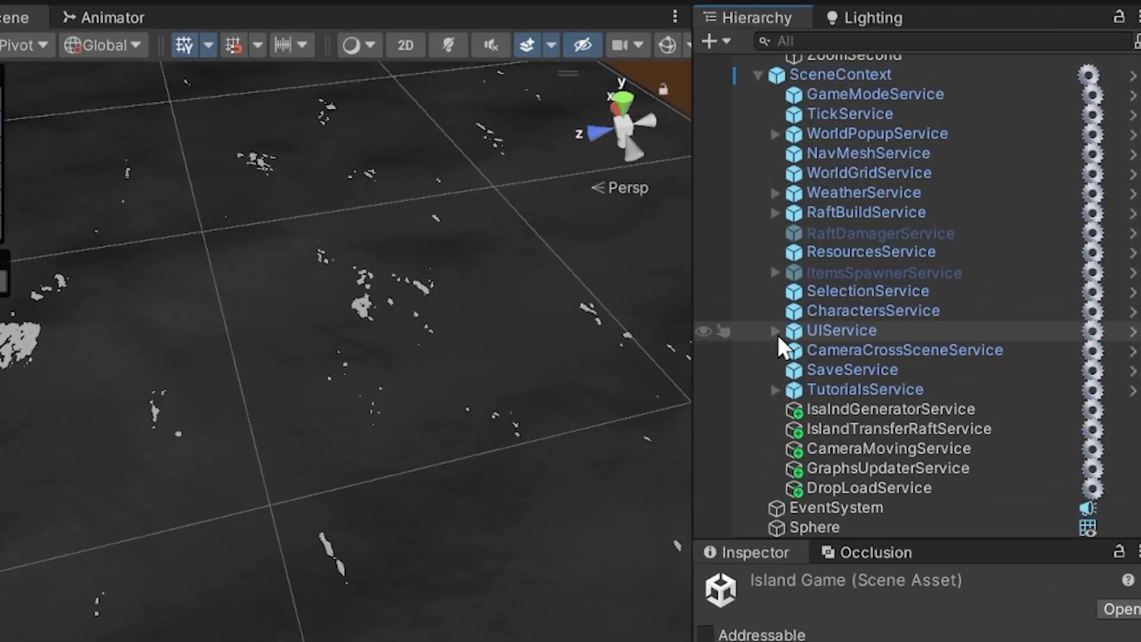
{"action": "left_click", "coordinate": [933, 195]}
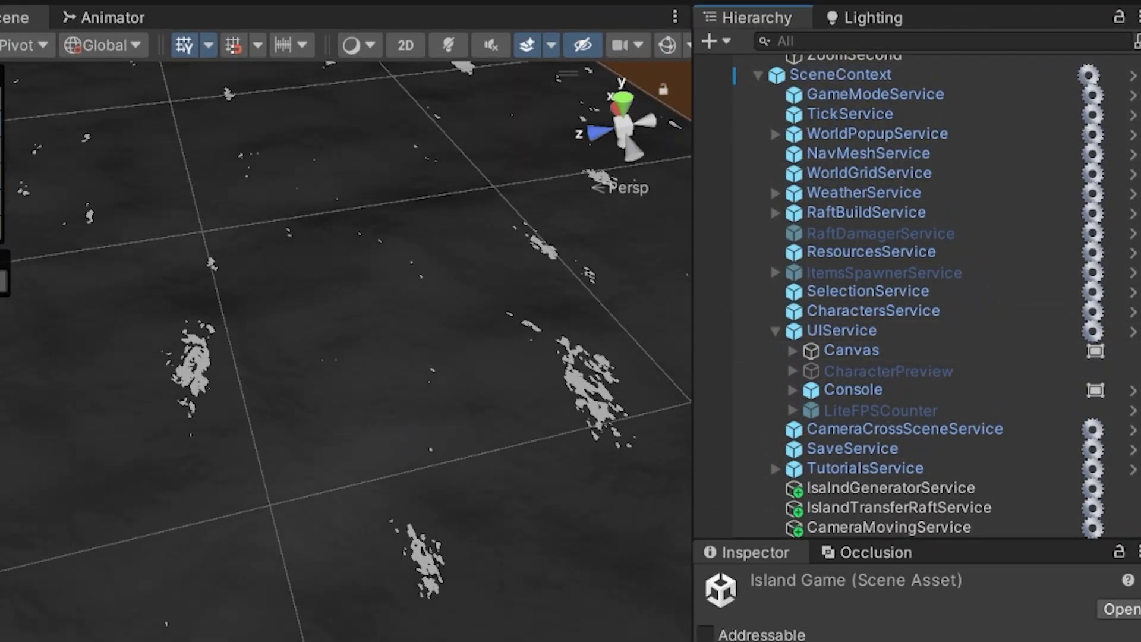
{"action": "left_click", "coordinate": [793, 390]}
{"action": "left_click", "coordinate": [793, 351]}
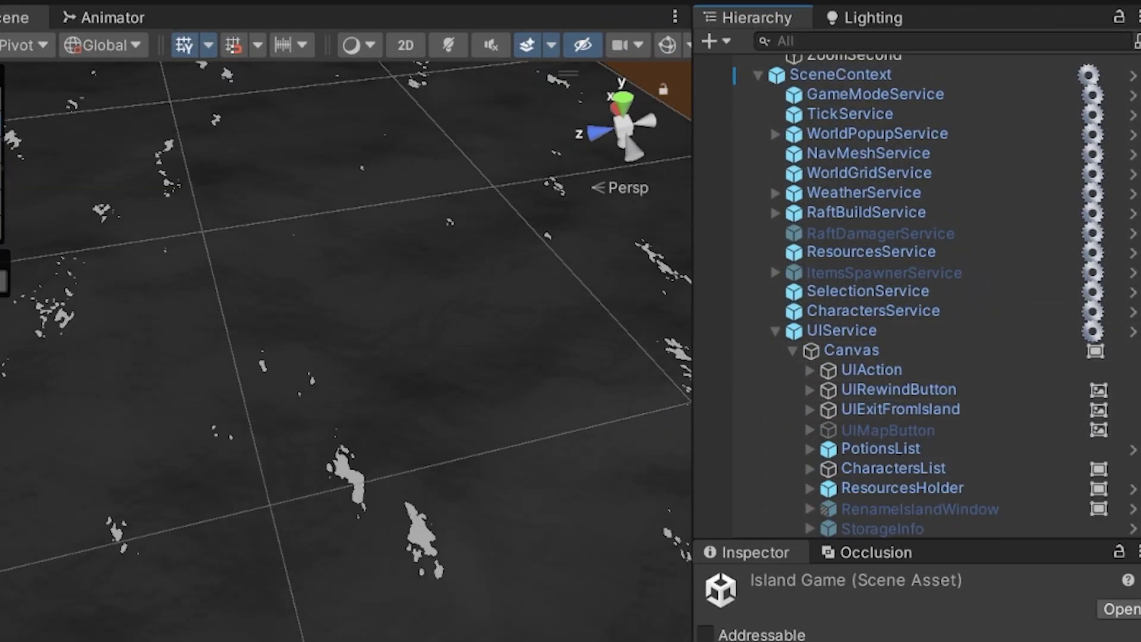
Expand DioramaWater to reveal FishingAction, leaving UnderwaterManager collapsed.
{"action": "scroll", "coordinate": [828, 383], "scroll_direction": "up", "scroll_amount": 3}
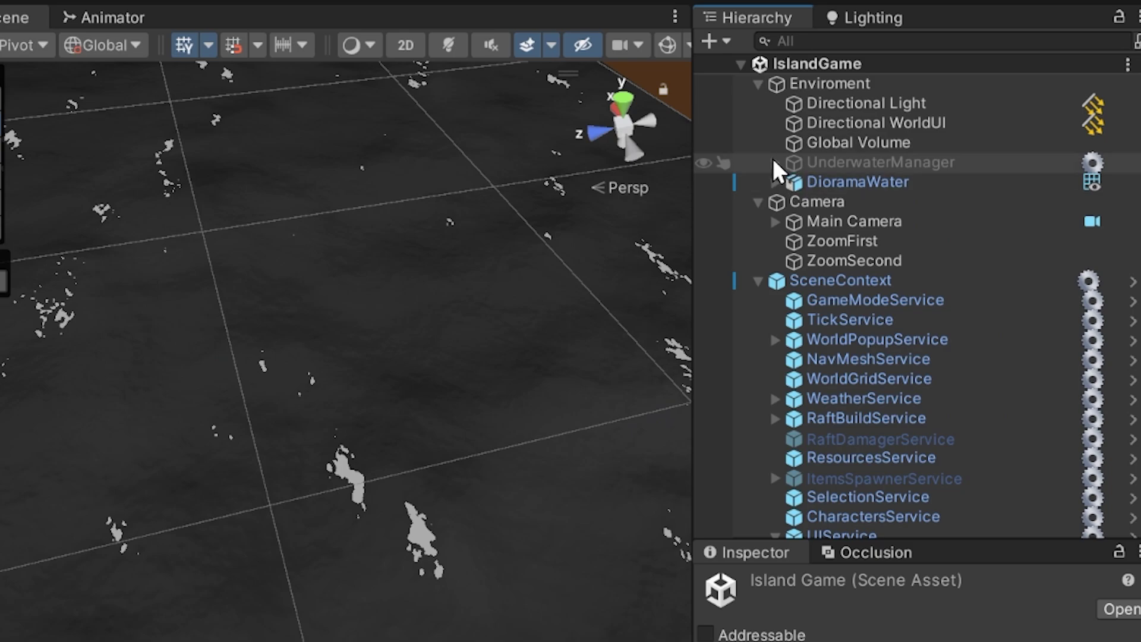
{"action": "left_click", "coordinate": [775, 162]}
{"action": "left_click", "coordinate": [775, 161]}
{"action": "left_click", "coordinate": [774, 182]}
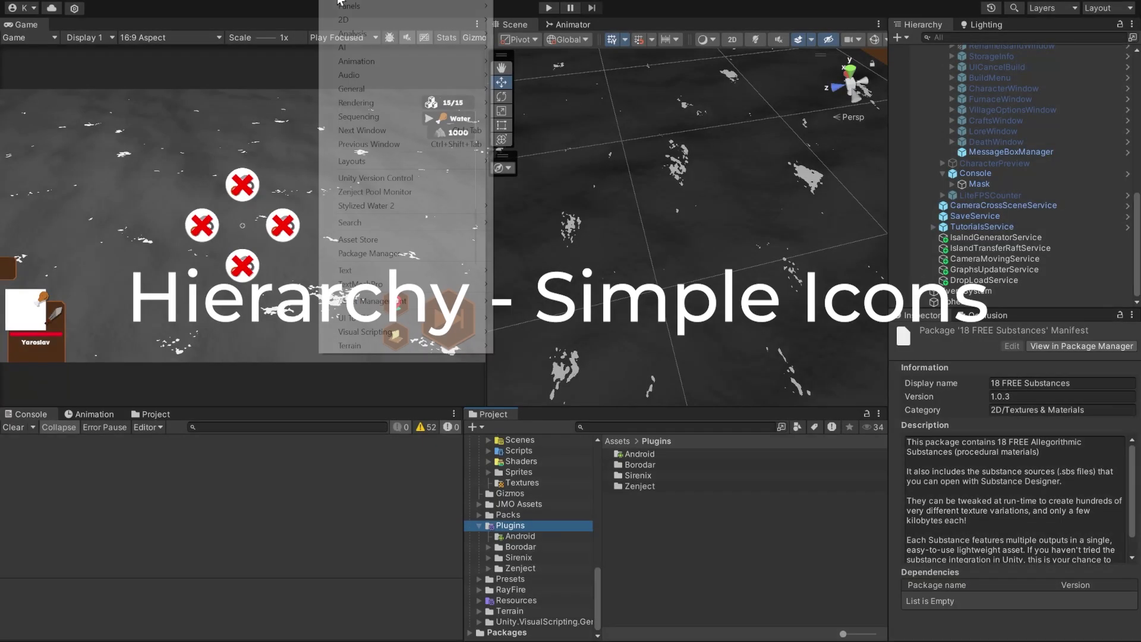
Find 'Hierarchy - Simple Icons' in My Assets, preview its images, and import all its files.
{"action": "left_click", "coordinate": [396, 253]}
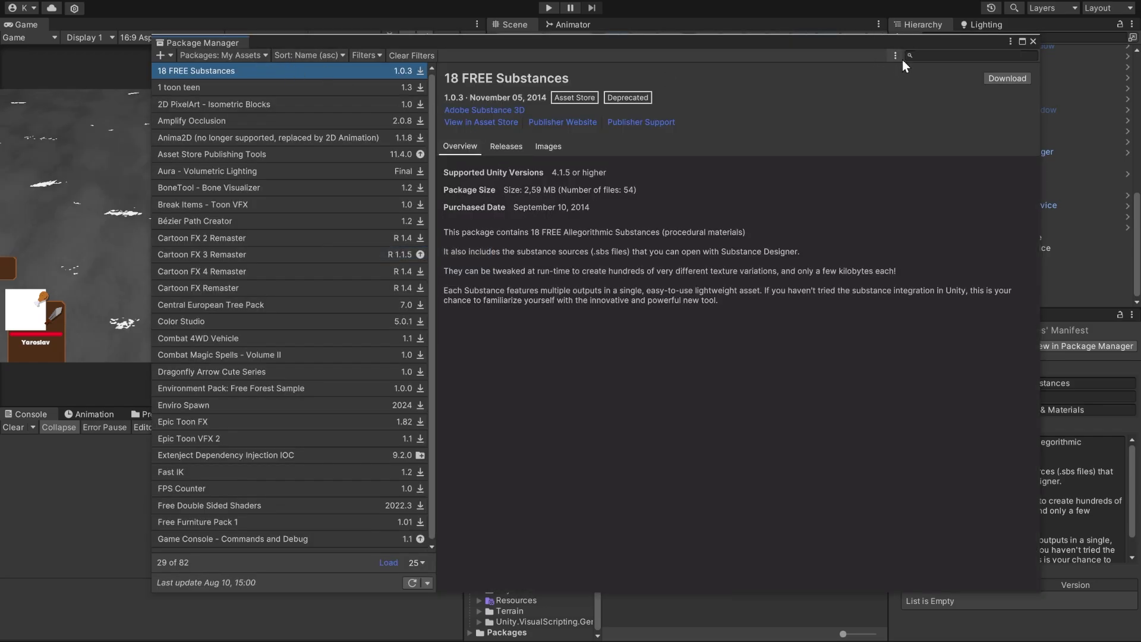
{"action": "type", "text": "hier"}
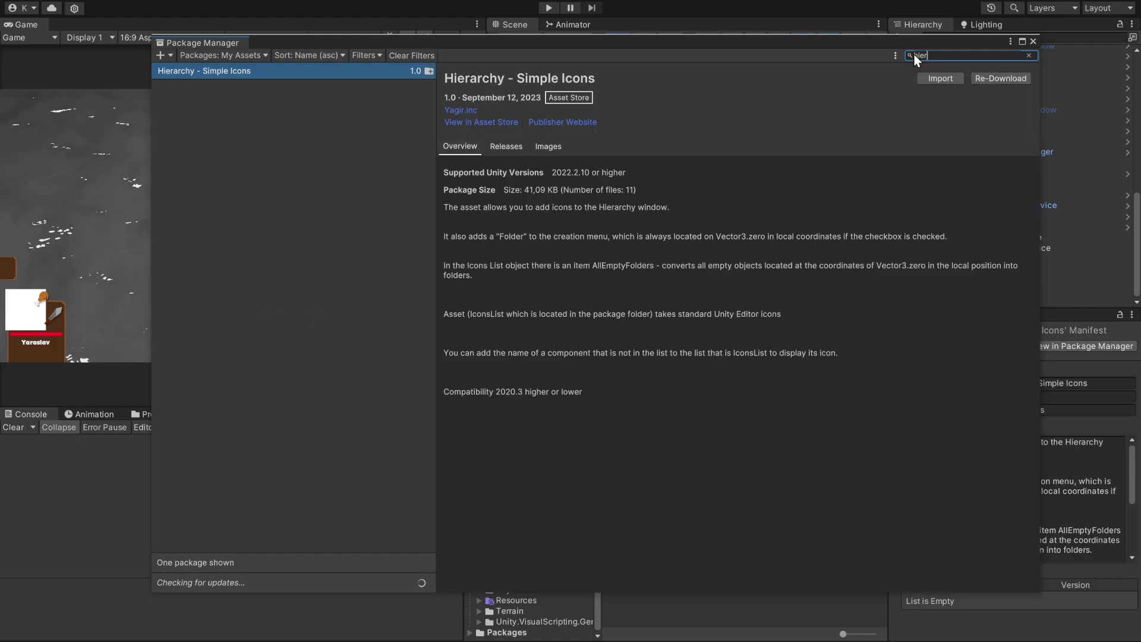
{"action": "left_click", "coordinate": [552, 147]}
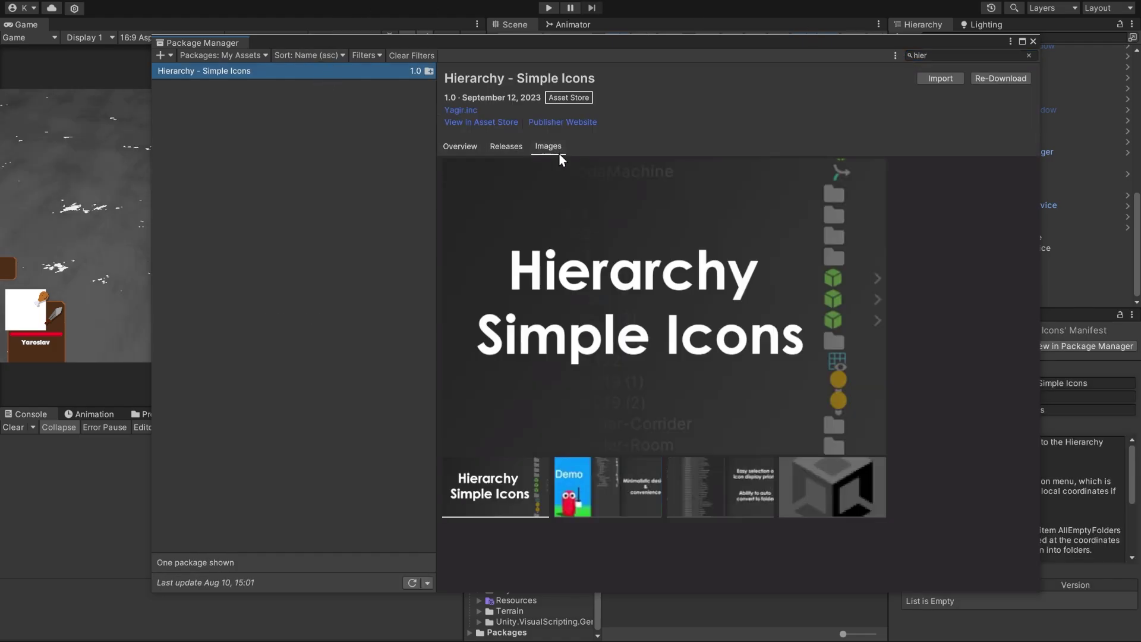
{"action": "left_click", "coordinate": [936, 81]}
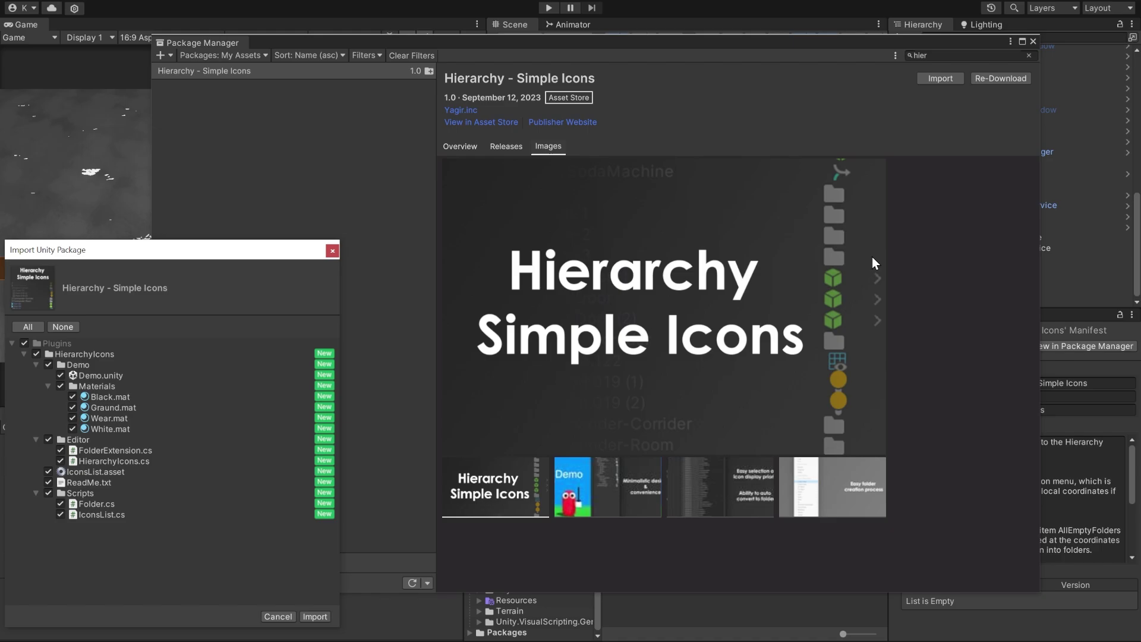
{"action": "left_click", "coordinate": [306, 618]}
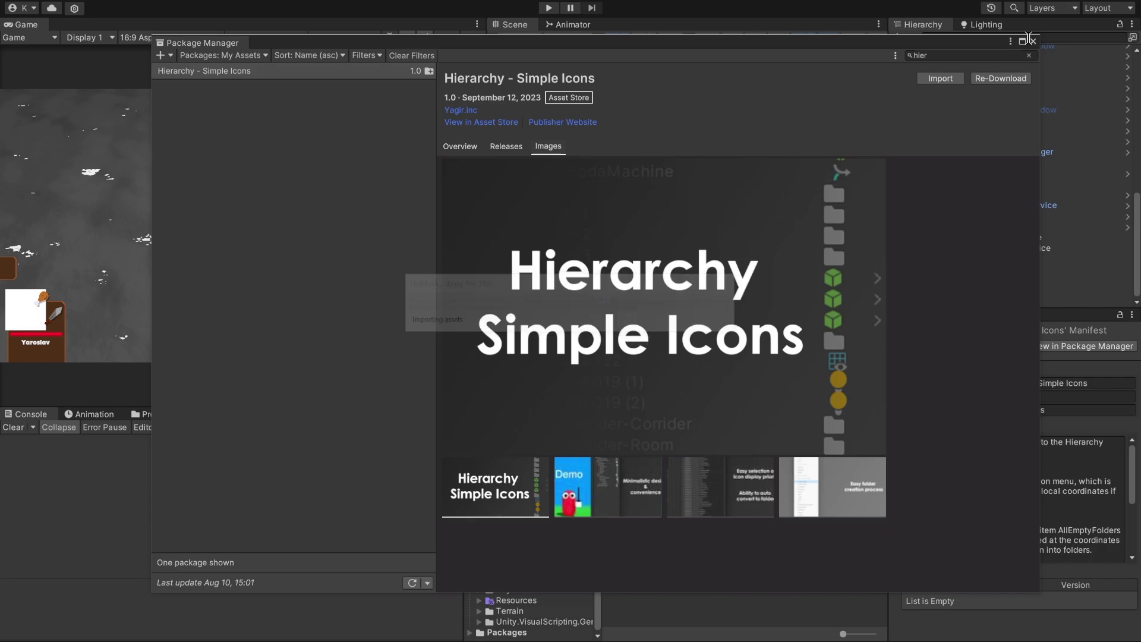
Close Package Manager and browse the imported HierarchyIcons folder's contents.
{"action": "left_click", "coordinate": [1032, 42]}
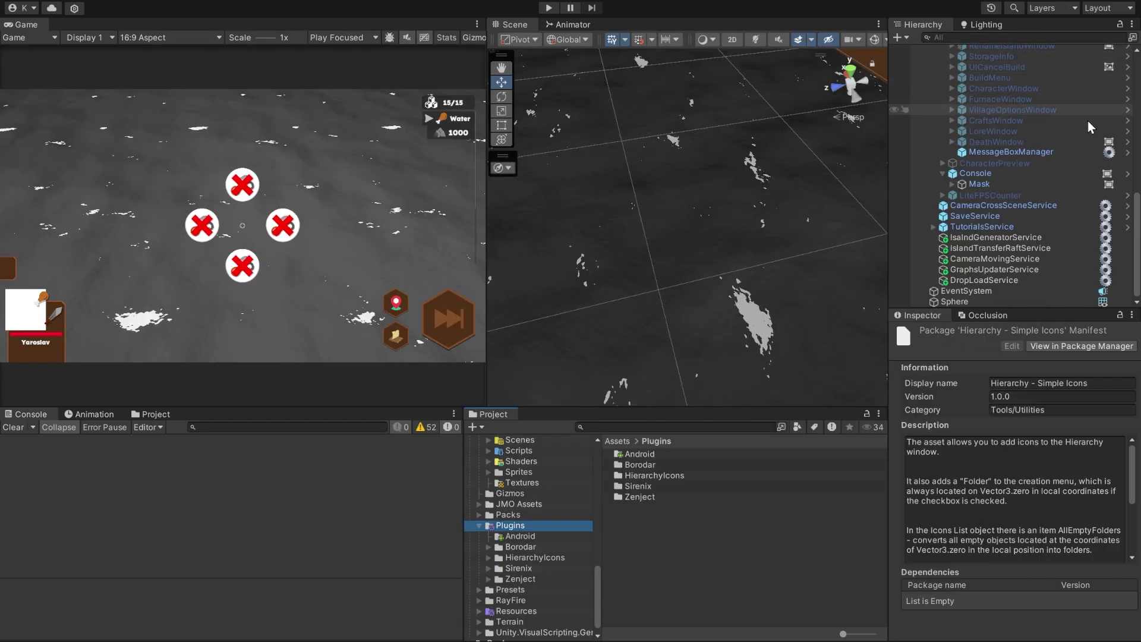
{"action": "scroll", "coordinate": [1010, 179], "scroll_direction": "down", "scroll_amount": 3}
{"action": "scroll", "coordinate": [1010, 179], "scroll_direction": "down", "scroll_amount": 3}
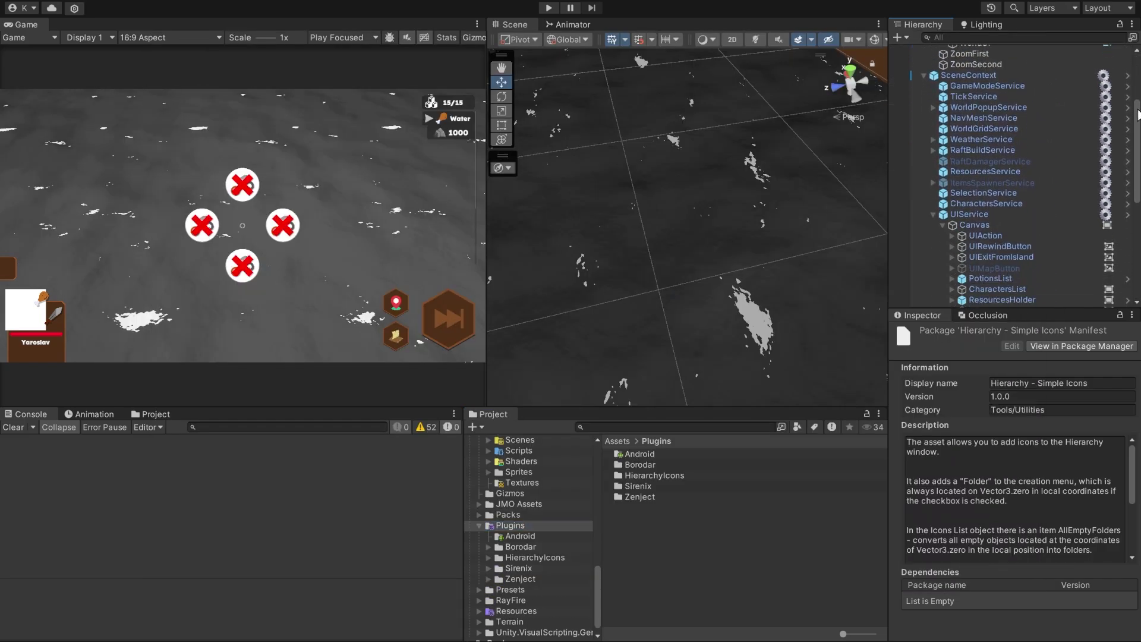
{"action": "scroll", "coordinate": [1011, 179], "scroll_direction": "down", "scroll_amount": 3}
{"action": "scroll", "coordinate": [1010, 178], "scroll_direction": "down", "scroll_amount": 2}
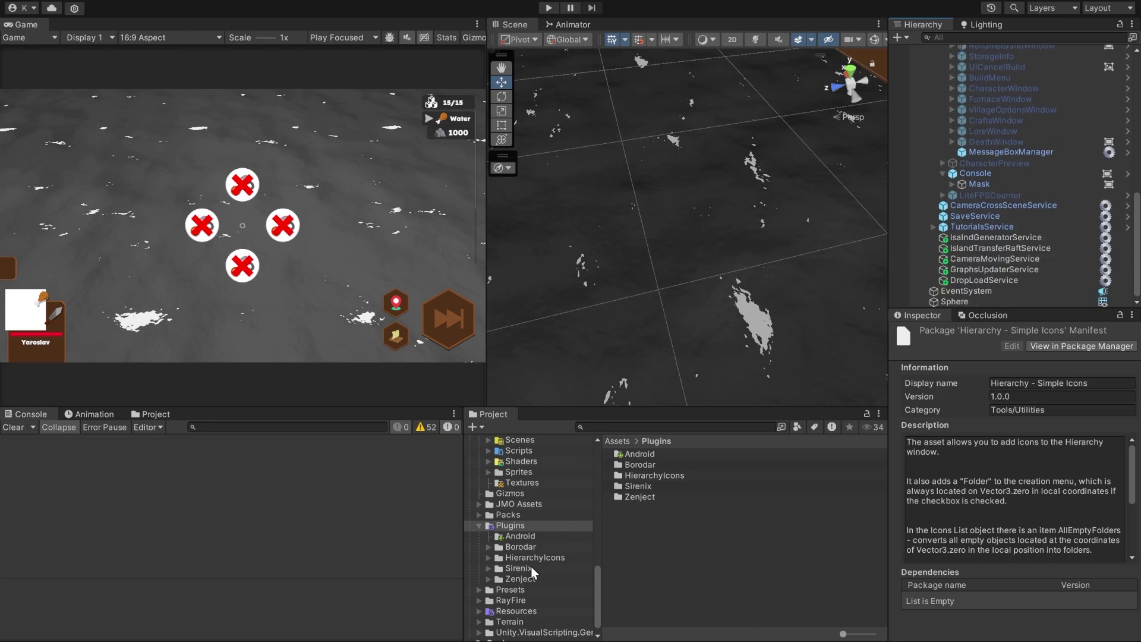
{"action": "left_click", "coordinate": [547, 558]}
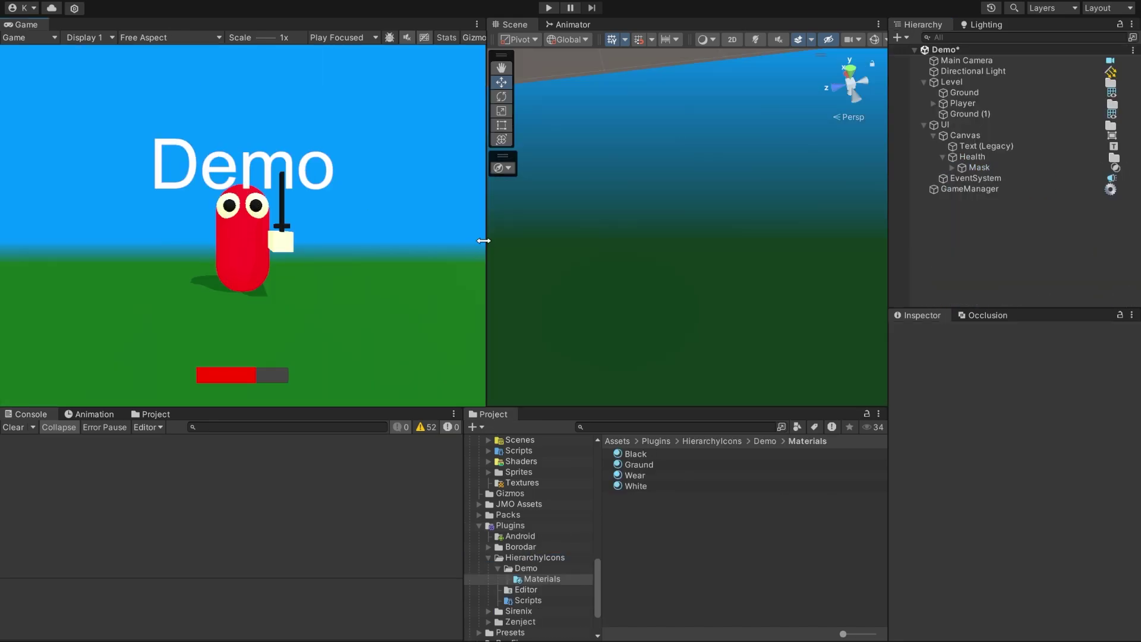
Widen the Scene view and inspect the Health object's components under Canvas.
{"action": "left_click_drag", "start_coordinate": [484, 241], "coordinate": [278, 259]}
{"action": "left_click", "coordinate": [976, 168]}
{"action": "left_click", "coordinate": [976, 157]}
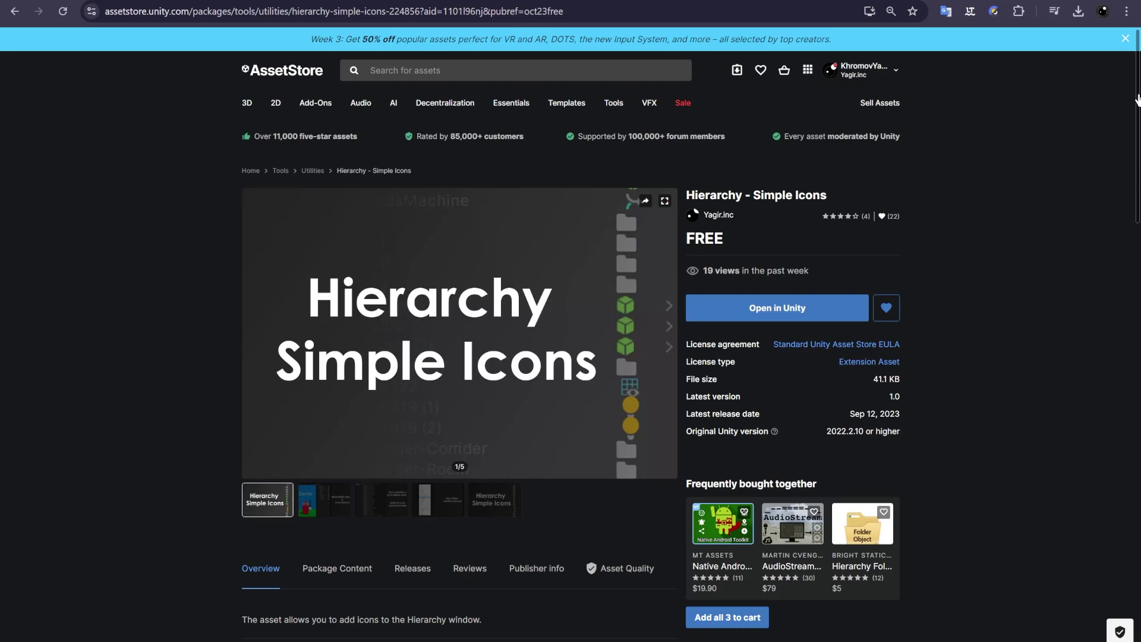
{"action": "mouse_move", "coordinate": [1138, 98]}
{"action": "left_mouse_down"}
{"action": "mouse_move", "coordinate": [1138, 249]}
{"action": "mouse_move", "coordinate": [1098, 231]}
{"action": "left_mouse_up"}
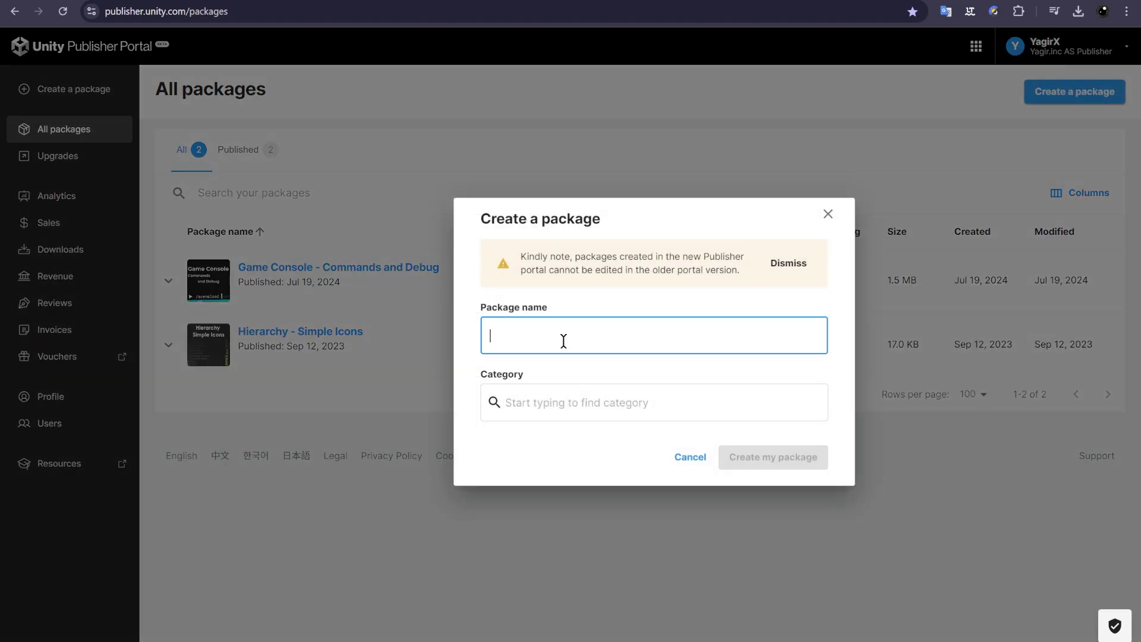
Create a draft package named 'Localization Tool' in the Tools/Localization category.
{"action": "type", "text": "Localization Tool"}
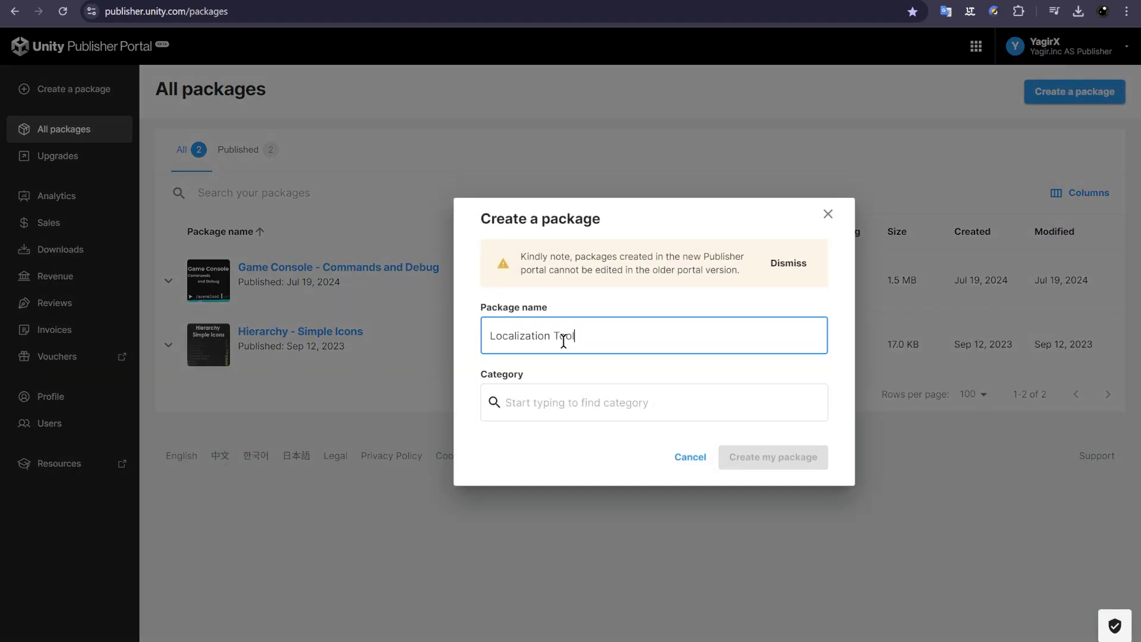
{"action": "left_click", "coordinate": [642, 402]}
{"action": "scroll", "coordinate": [573, 195], "scroll_direction": "down", "scroll_amount": 3}
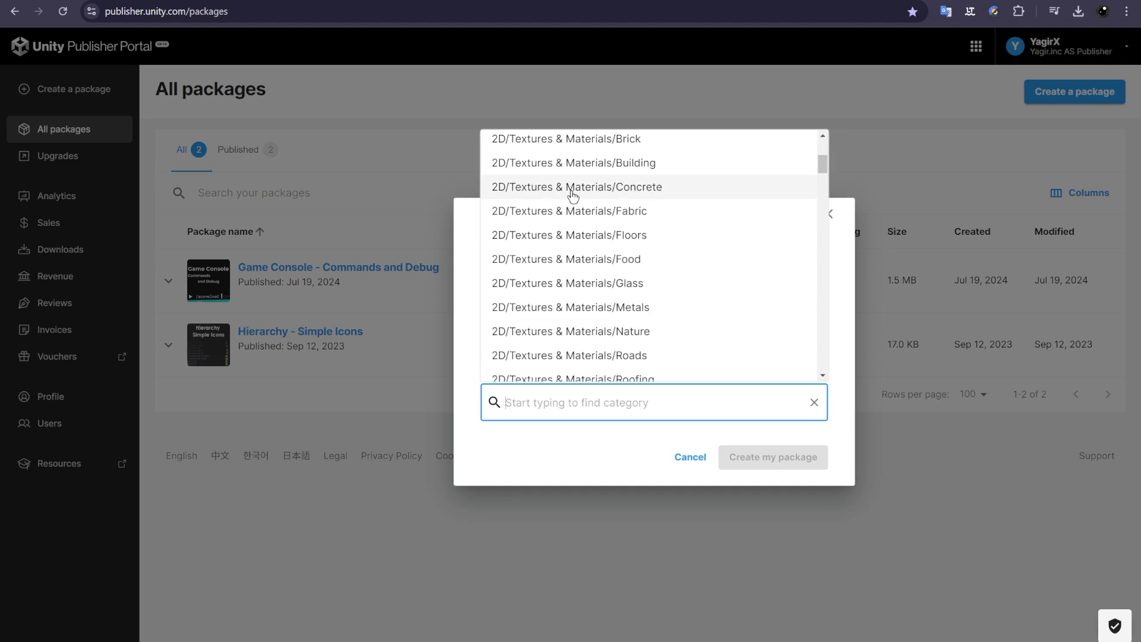
{"action": "type", "text": "loca"}
{"action": "left_click", "coordinate": [570, 438]}
{"action": "left_click", "coordinate": [791, 478]}
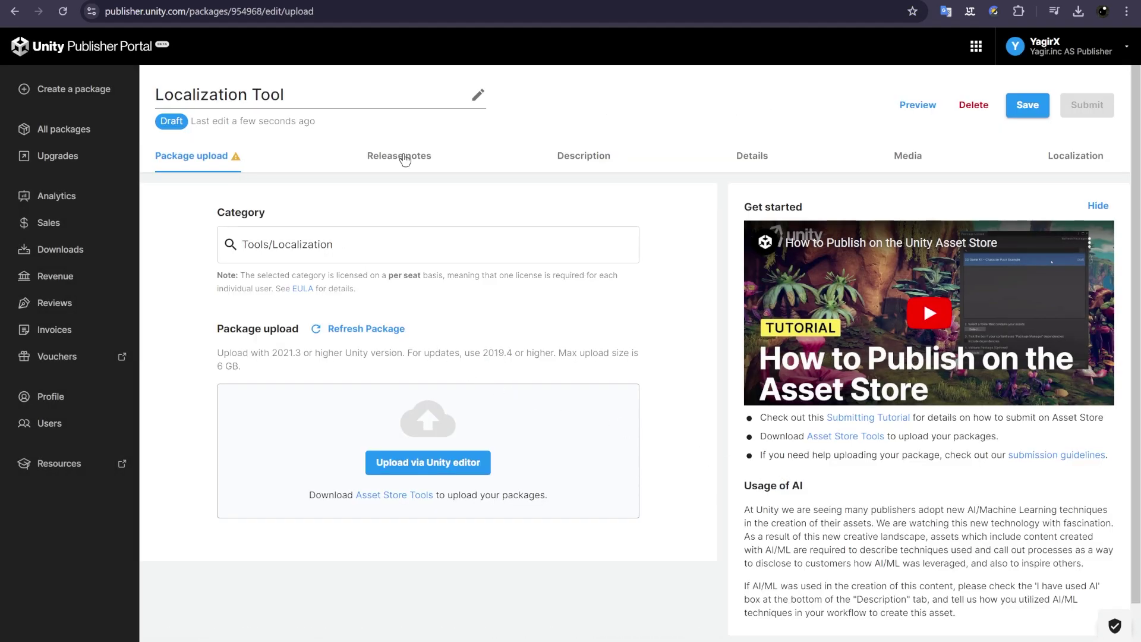
Step through the release notes, description, details and media sections to the localization settings.
{"action": "left_click", "coordinate": [407, 156]}
{"action": "left_click", "coordinate": [577, 156]}
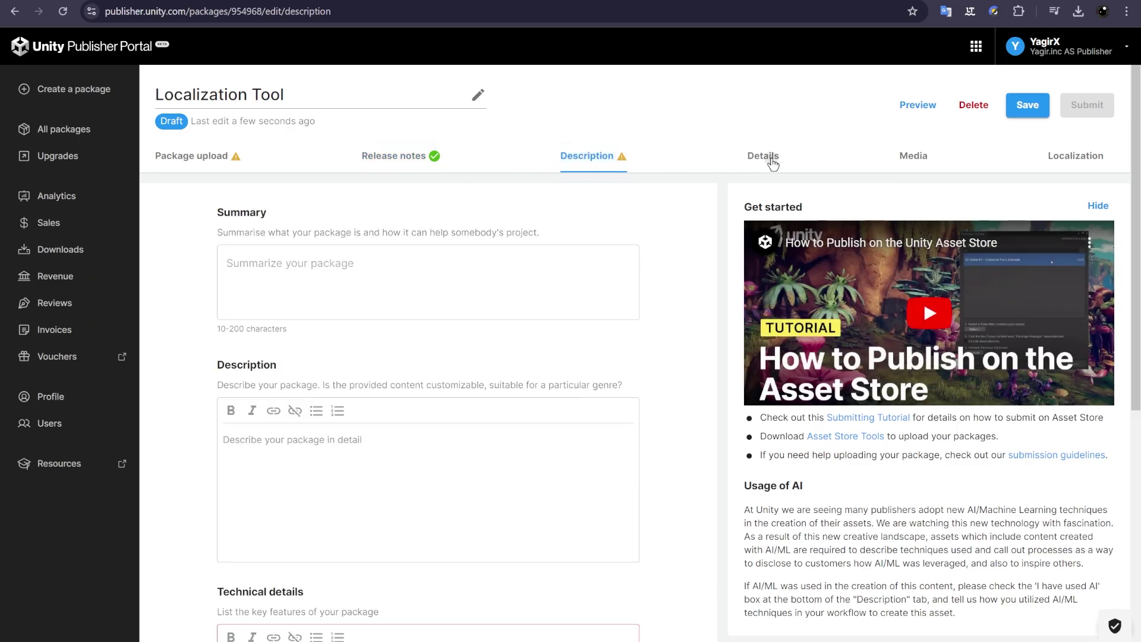
{"action": "left_click", "coordinate": [767, 156]}
{"action": "left_click", "coordinate": [920, 158]}
{"action": "left_click", "coordinate": [1063, 158]}
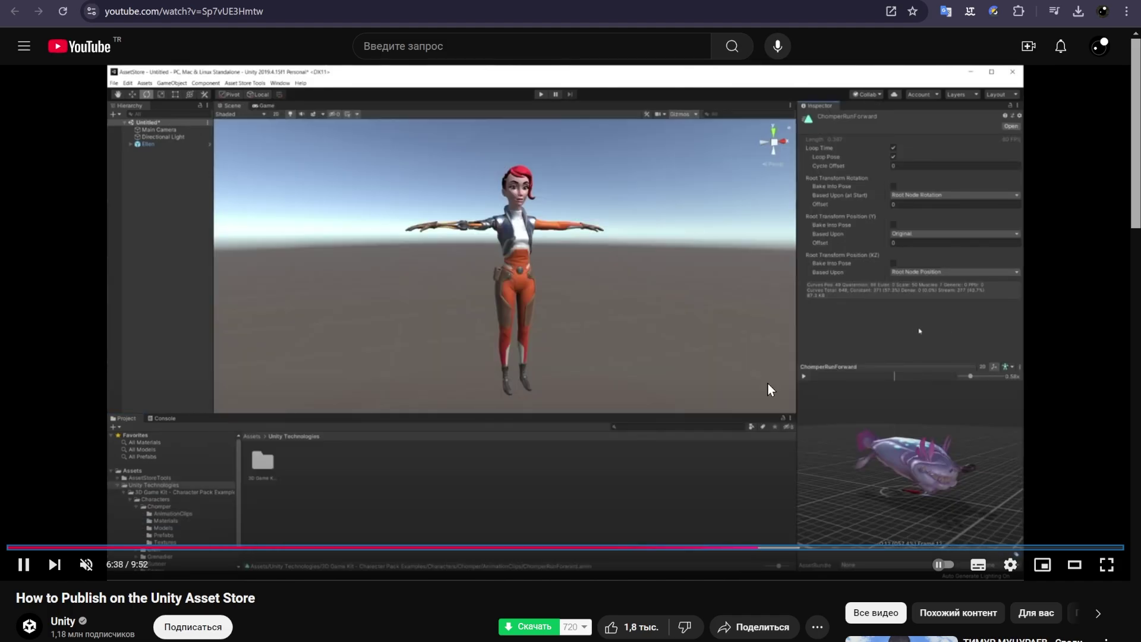
Skip the tutorial video ahead to 7:25, the Package Upload login step.
{"action": "key", "text": "Right"}
{"action": "key", "text": "Right"}
{"action": "key", "text": "Right"}
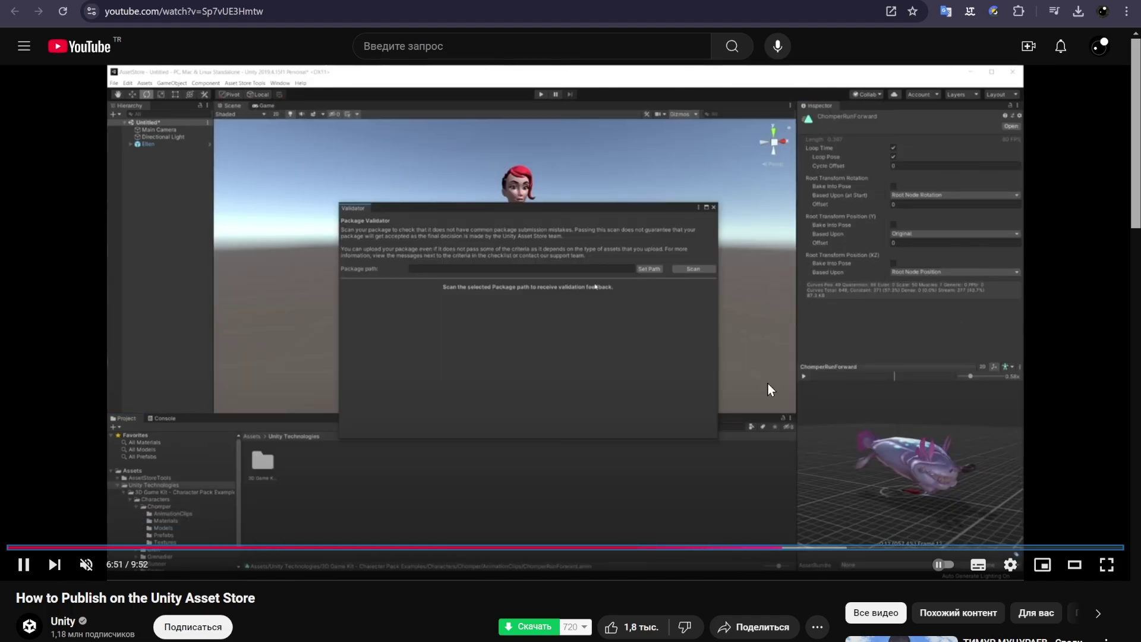
{"action": "key", "text": "Right"}
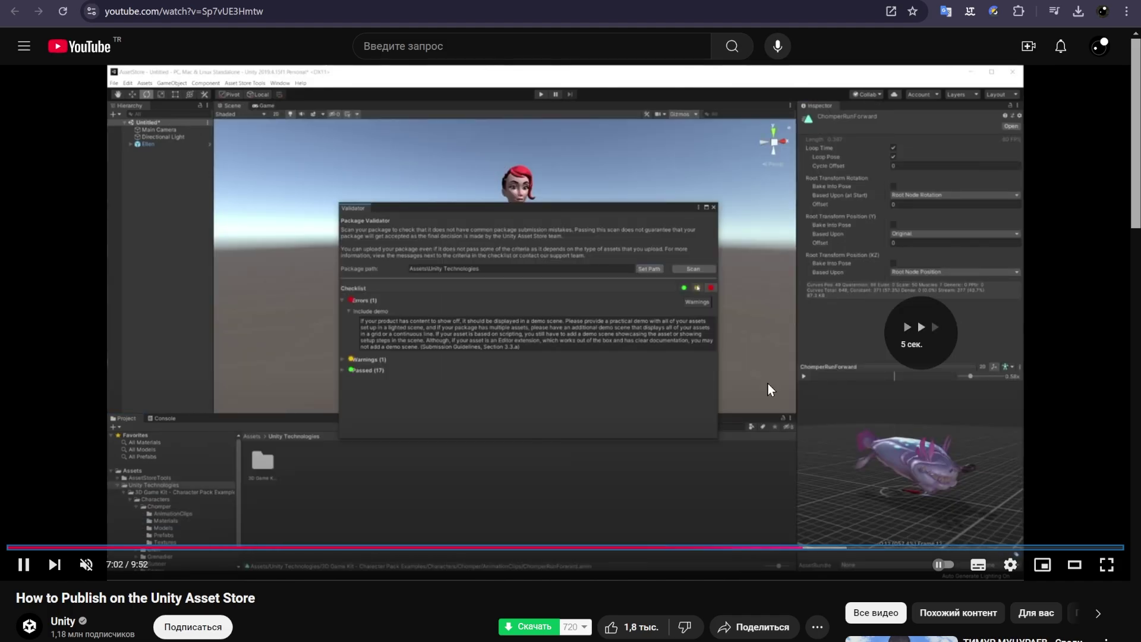
{"action": "key", "text": "Right"}
{"action": "key", "text": "Right"}
{"action": "key", "text": "Right"}
{"action": "key", "text": "Right"}
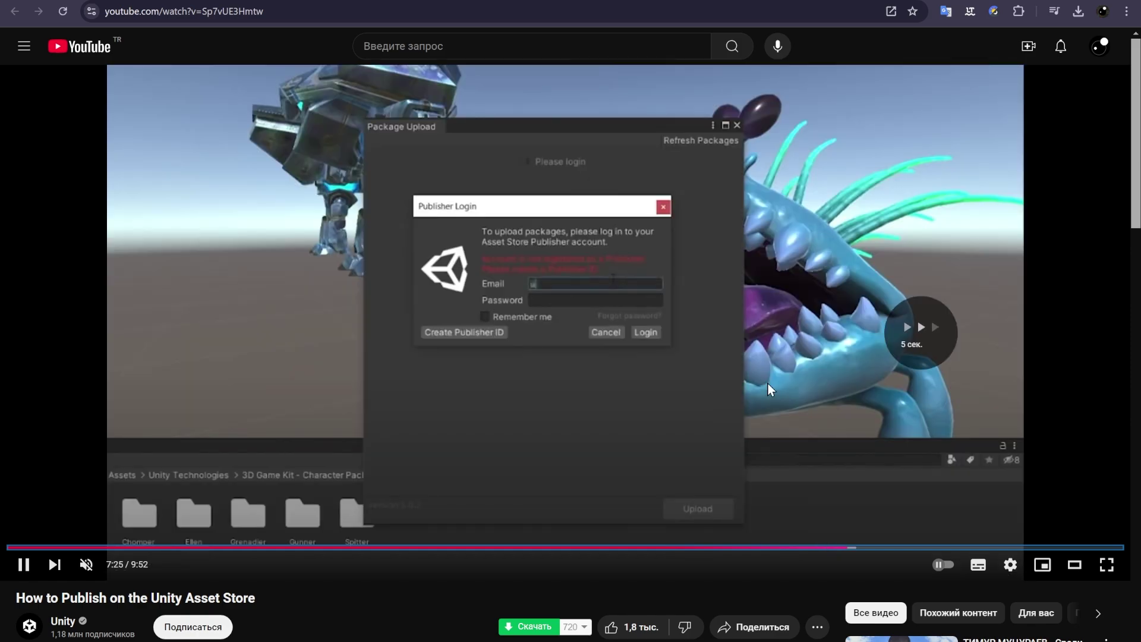
{"action": "key", "text": "Right"}
{"action": "key", "text": "Right"}
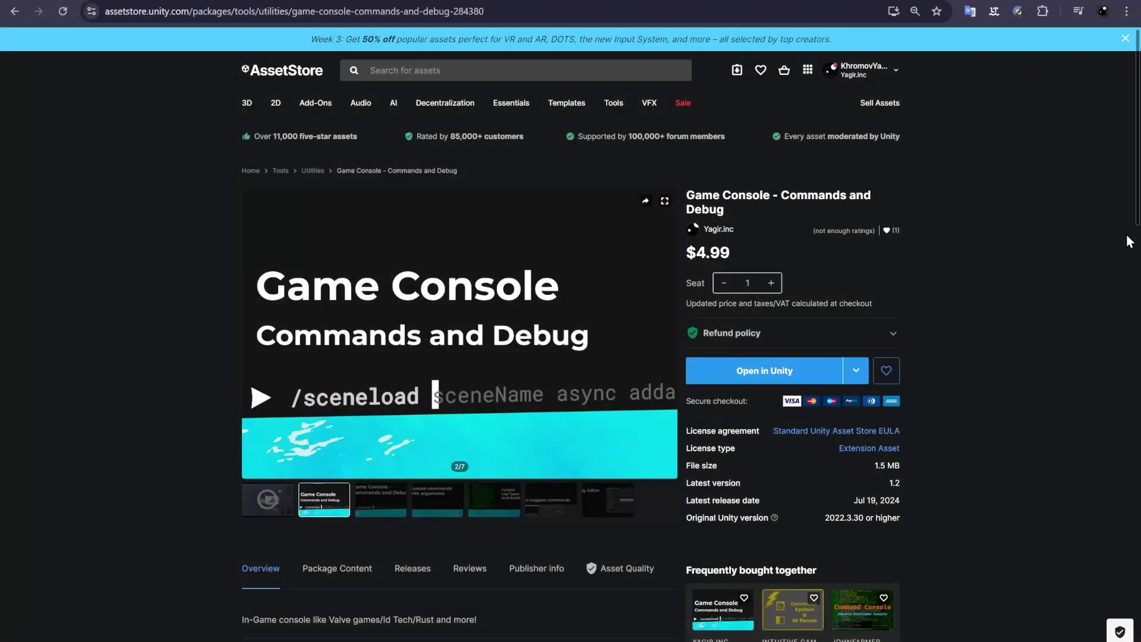
Scroll through the Game Console Asset Store page to review it.
{"action": "left_click_drag", "start_coordinate": [1139, 128], "coordinate": [1137, 280]}
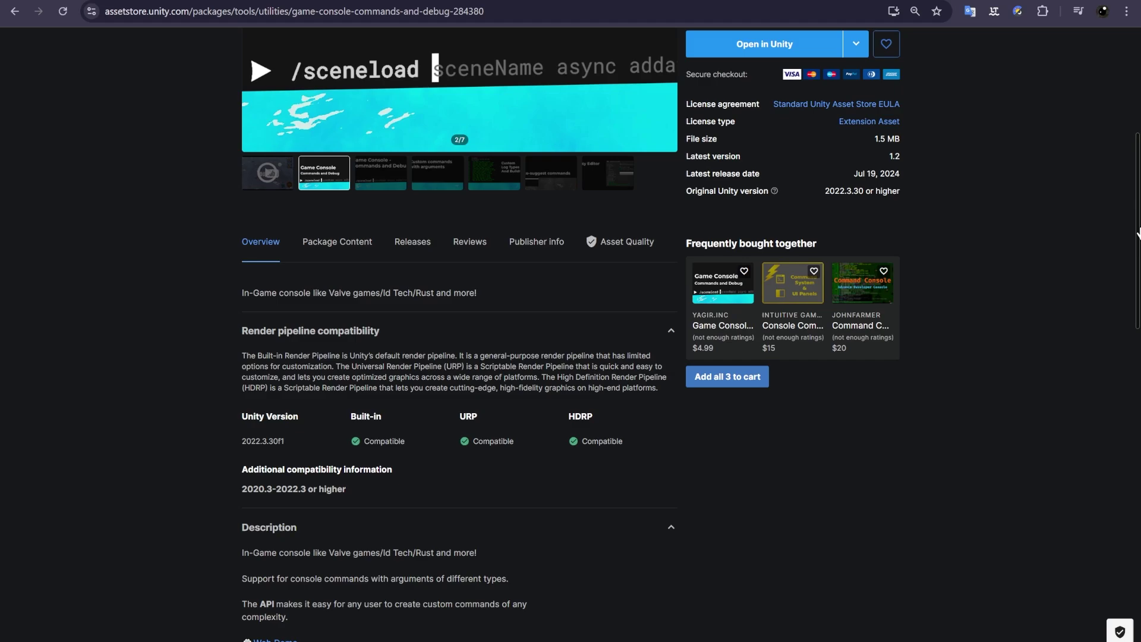
{"action": "scroll", "coordinate": [632, 297], "scroll_direction": "up", "scroll_amount": 10}
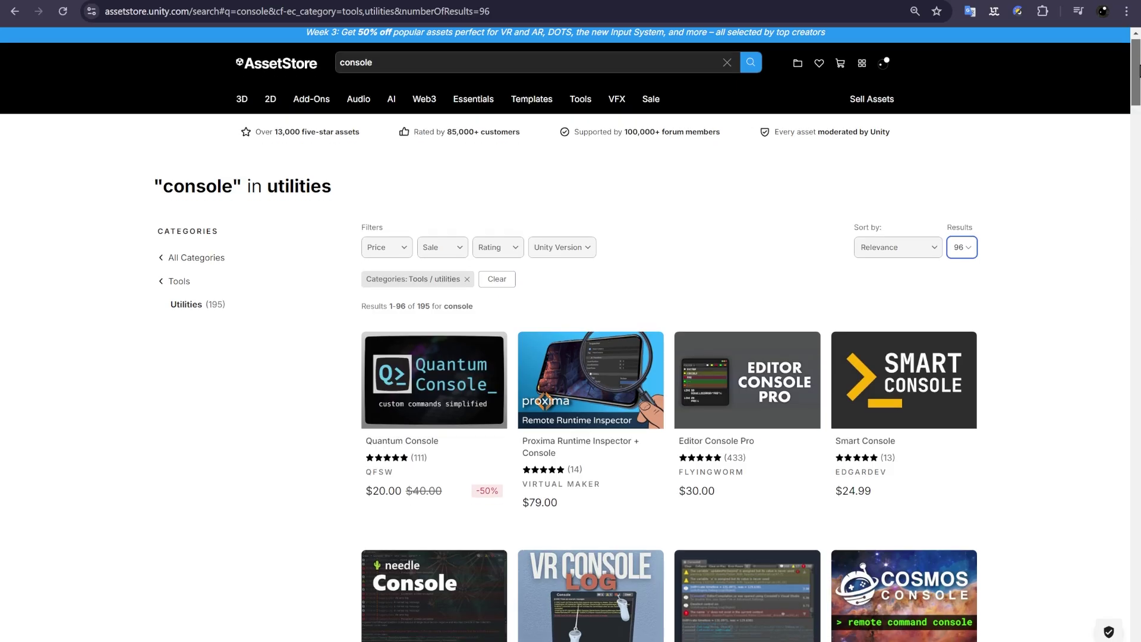
{"action": "left_click_drag", "start_coordinate": [1138, 102], "coordinate": [1139, 570]}
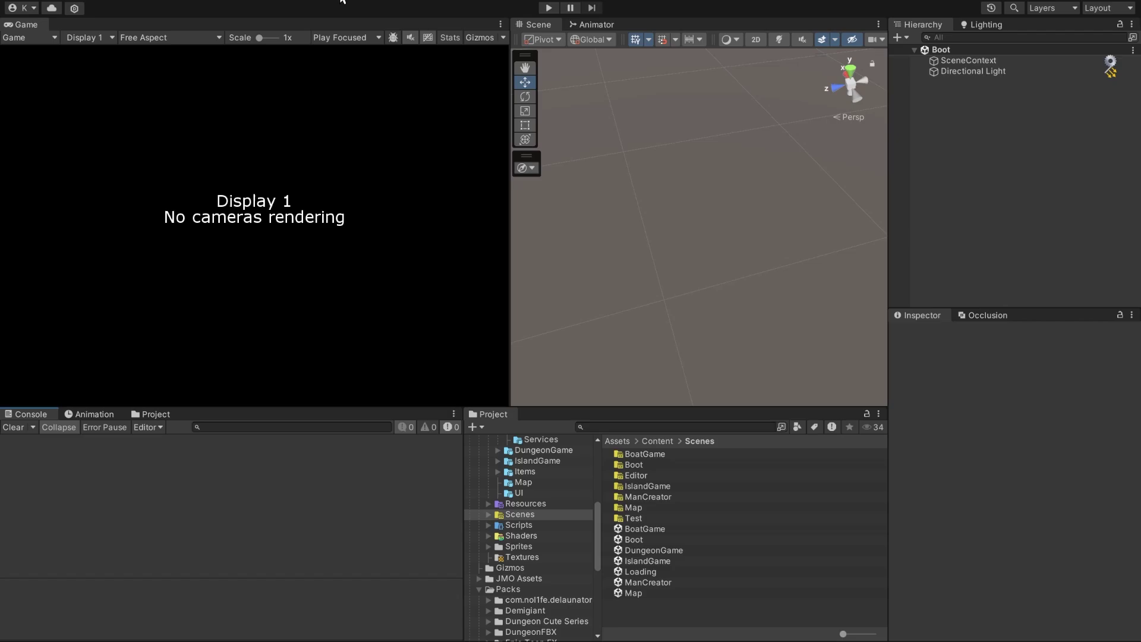
Import the Game Console package from My Assets, accepting the dependency warning.
{"action": "left_click", "coordinate": [400, 148]}
{"action": "left_click", "coordinate": [231, 89]}
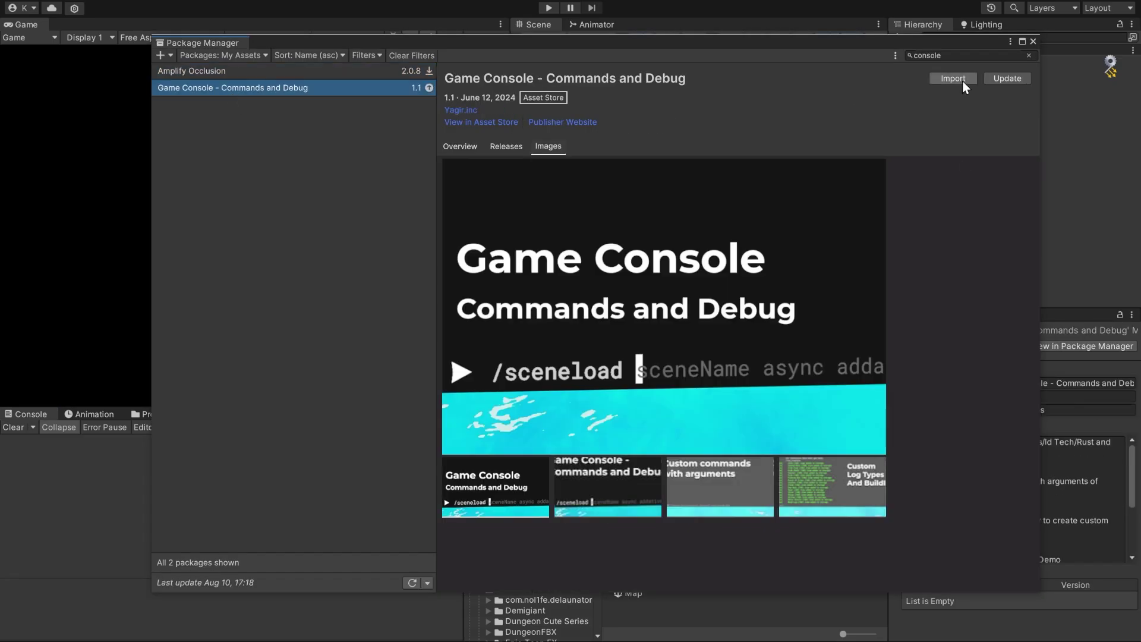
{"action": "left_click", "coordinate": [958, 80]}
{"action": "left_click", "coordinate": [604, 341]}
{"action": "left_click", "coordinate": [321, 620]}
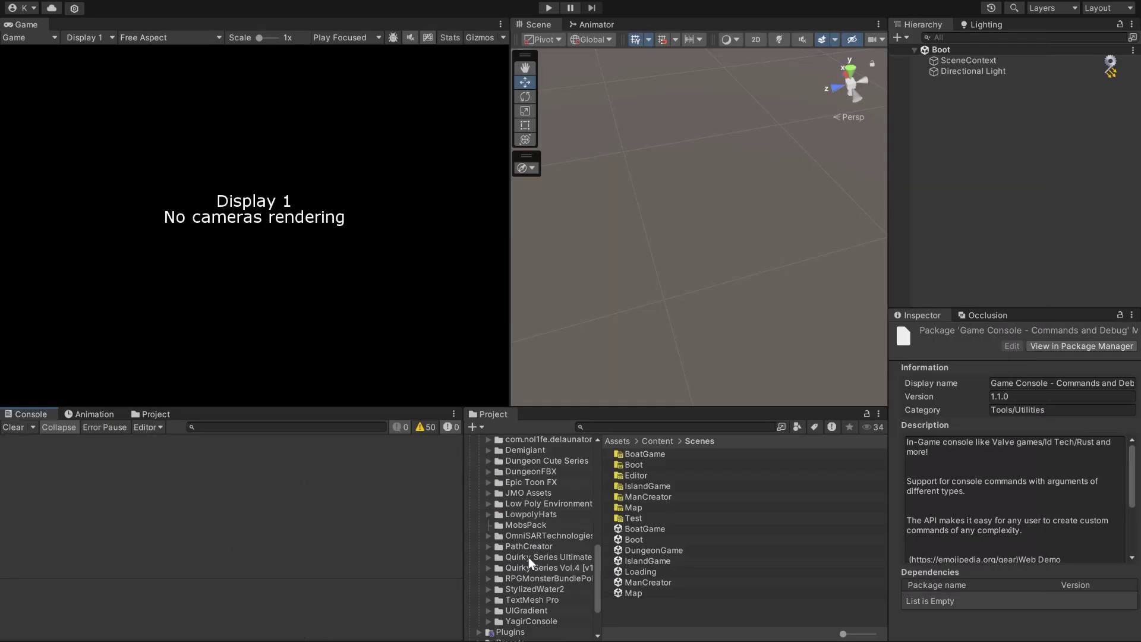
Add the Console prefab from the UI folder to the Boot scene and run the game.
{"action": "double_click", "coordinate": [627, 454]}
{"action": "left_click_drag", "start_coordinate": [641, 454], "coordinate": [1008, 241]}
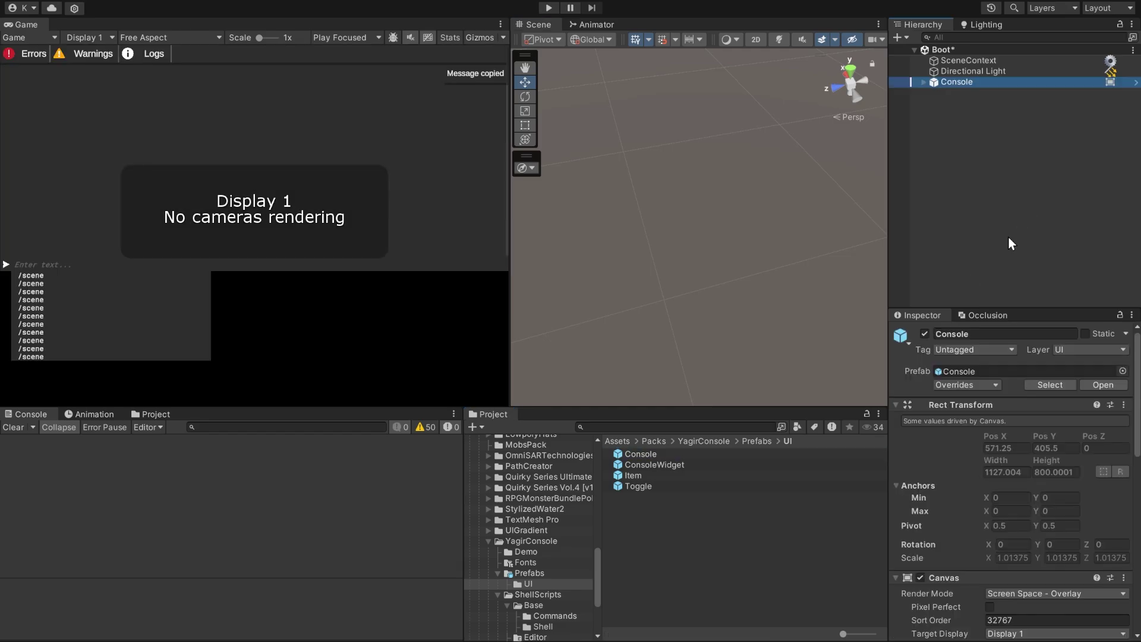
{"action": "key", "text": "ctrl+p"}
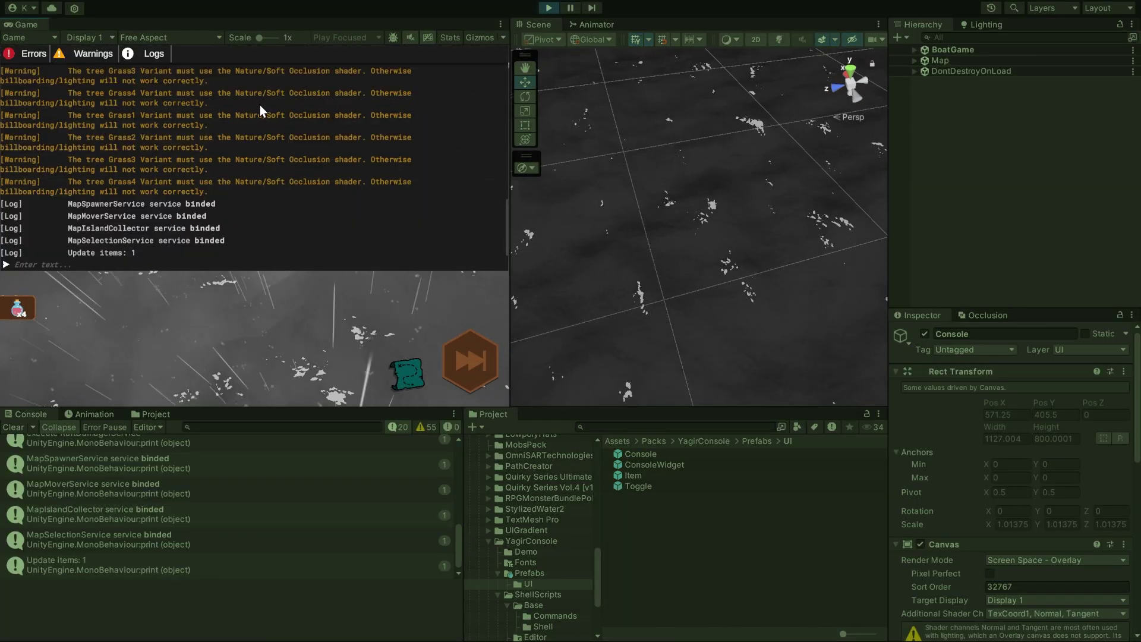
{"action": "scroll", "coordinate": [262, 140], "scroll_direction": "up", "scroll_amount": 3}
{"action": "scroll", "coordinate": [261, 140], "scroll_direction": "up", "scroll_amount": 3}
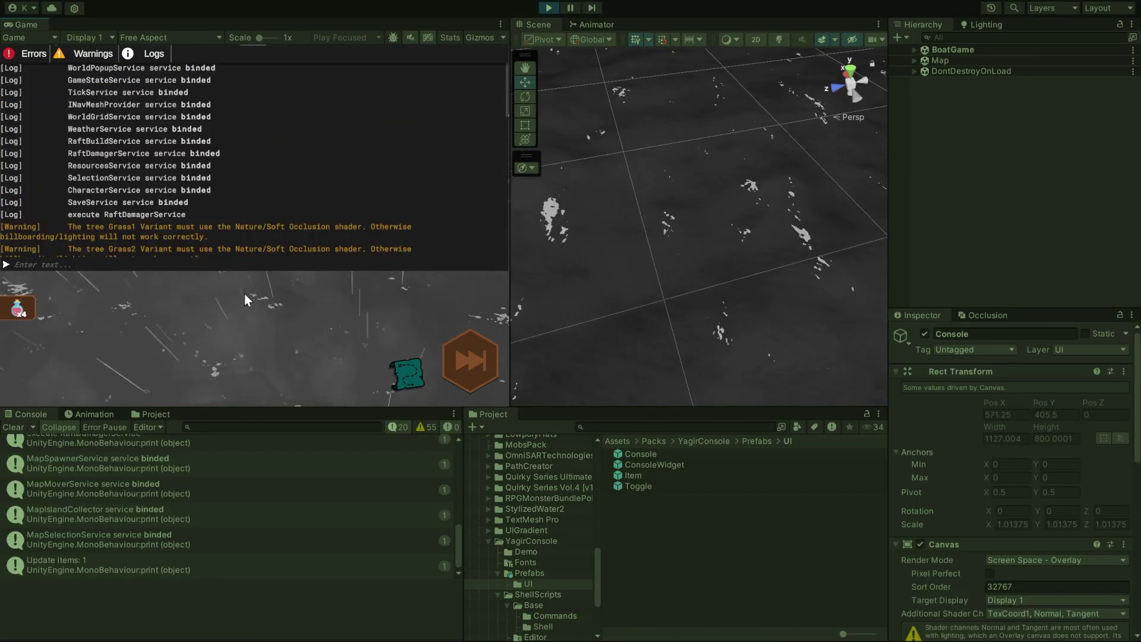
{"action": "scroll", "coordinate": [256, 179], "scroll_direction": "down", "scroll_amount": 10}
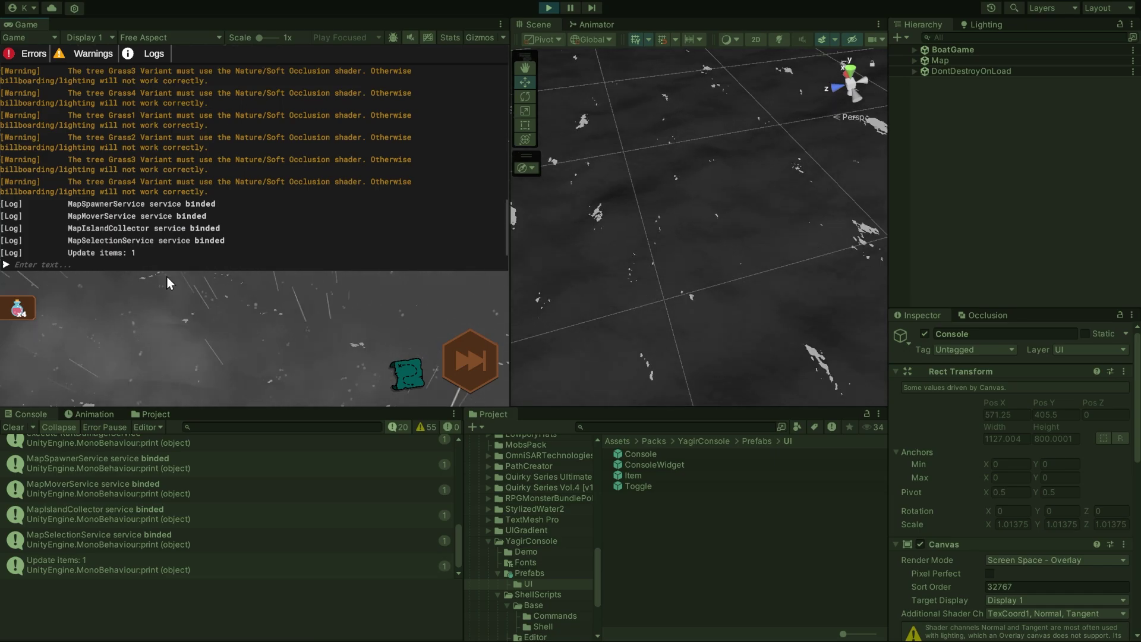
Copy a console message, then replace the default Start and Update methods with a constructor.
{"action": "left_click", "coordinate": [172, 187]}
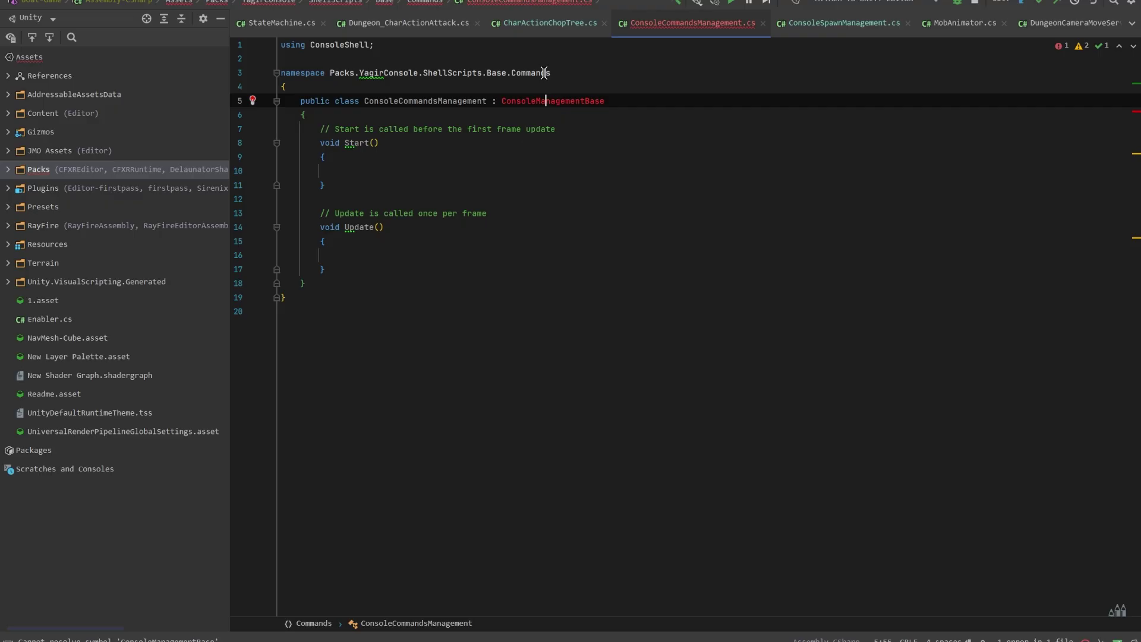
{"action": "left_click_drag", "start_coordinate": [341, 270], "coordinate": [333, 118]}
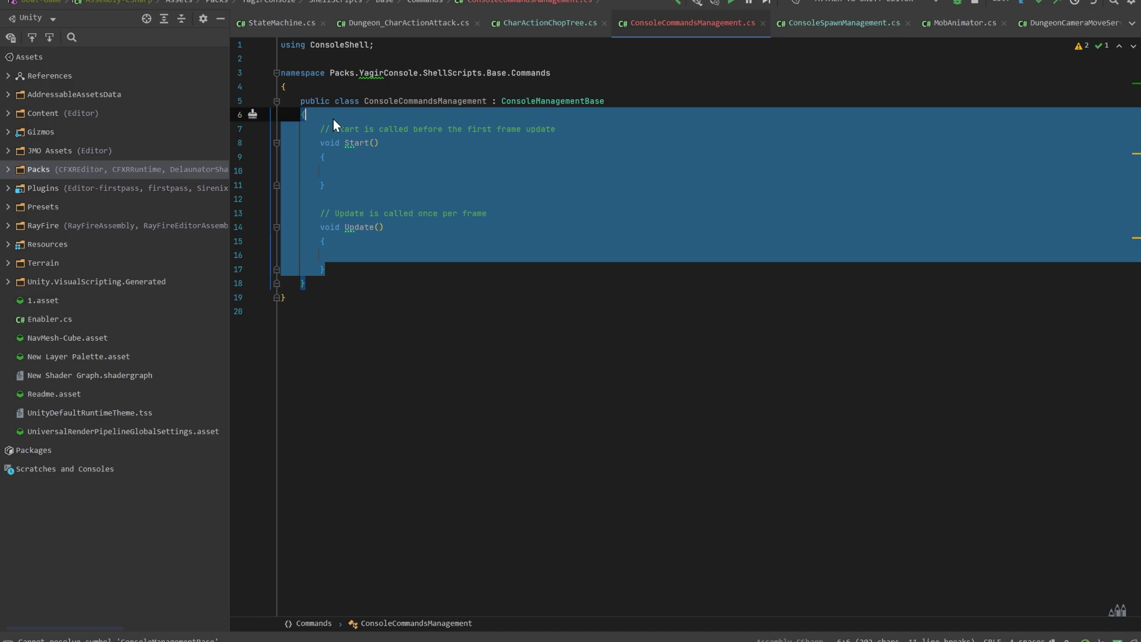
{"action": "key", "text": "BackSpace"}
{"action": "type", "text": "ctor"}
{"action": "key", "text": "Tab"}
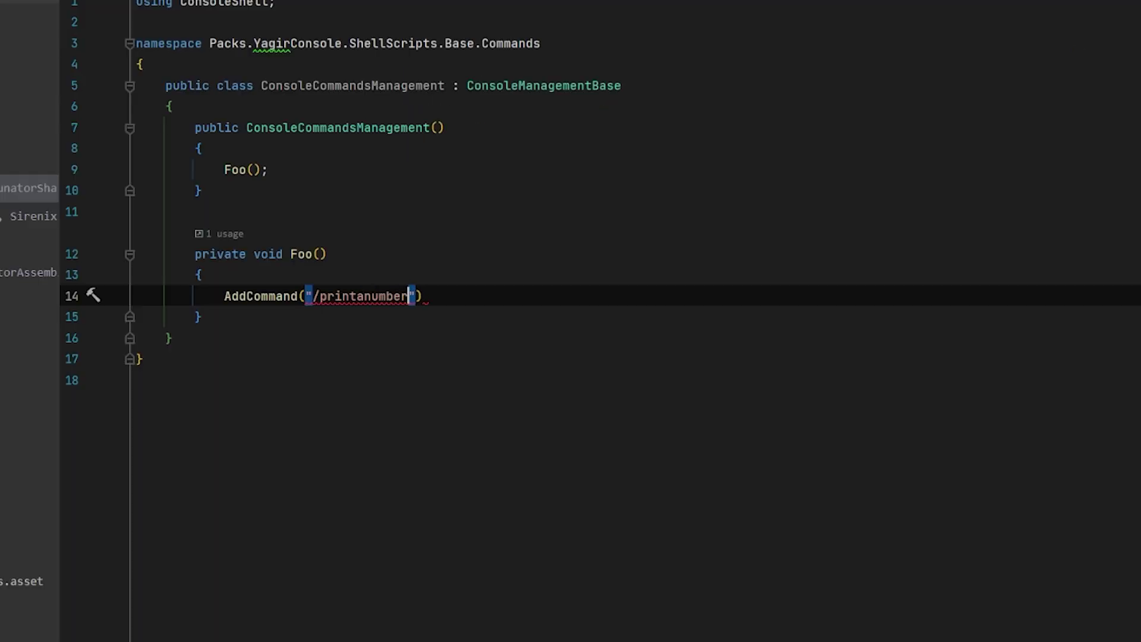
Declare a required Number-type argument named 'number' for the /printnumber command.
{"action": "type", "text": "\","}
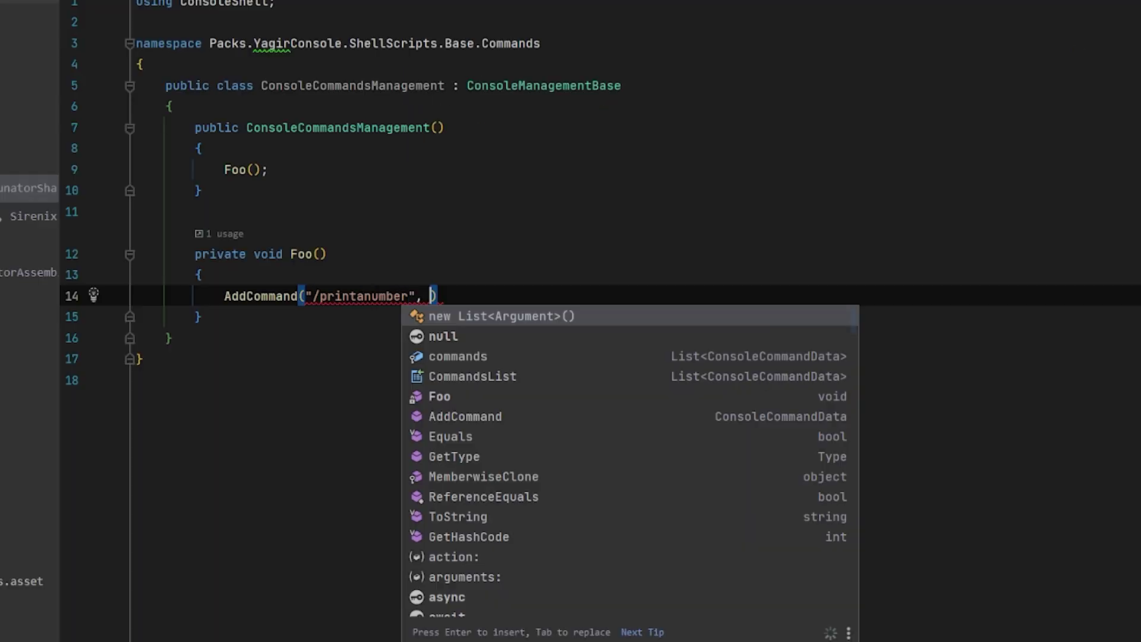
{"action": "key", "text": "Return"}
{"action": "type", "text": ") { new"}
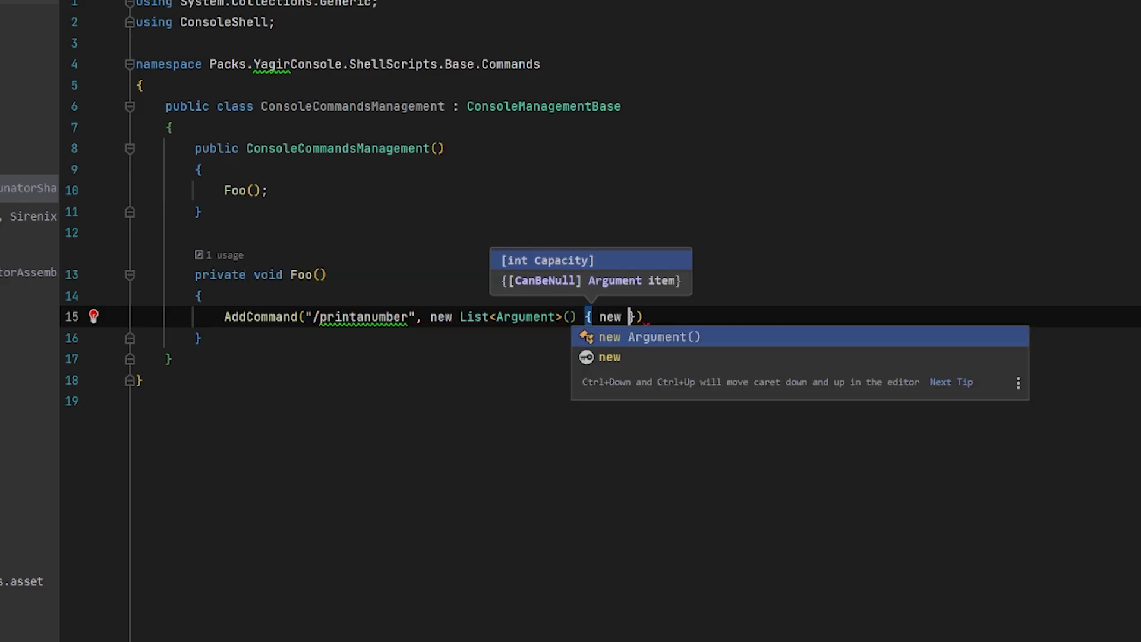
{"action": "key", "text": "Return"}
{"action": "type", "text": "\"numb"}
{"action": "type", "text": ", "}
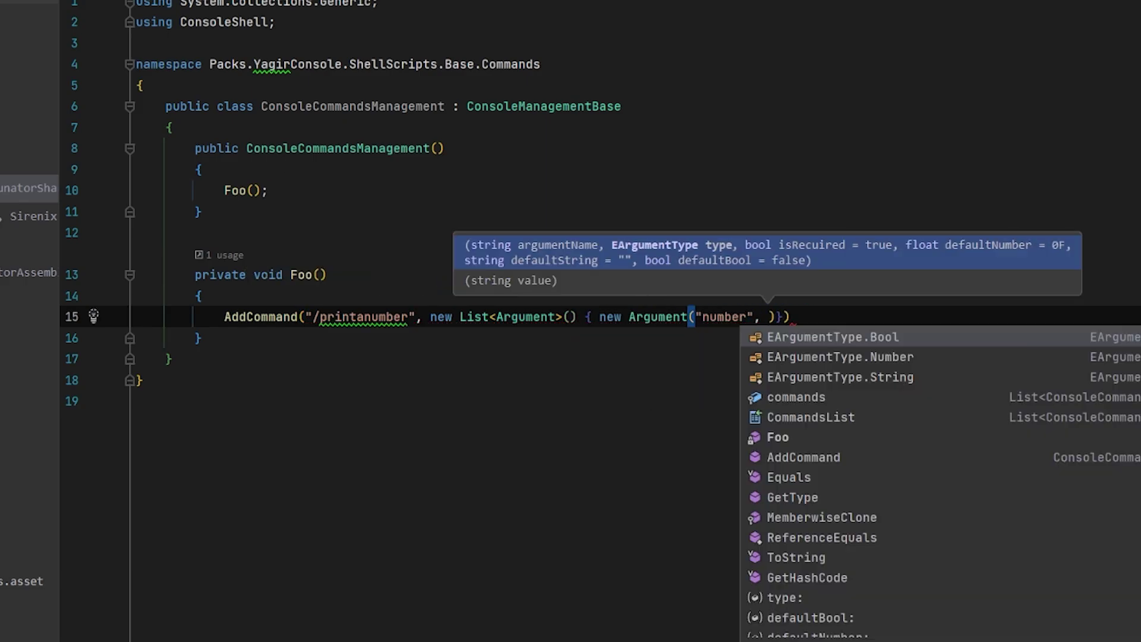
{"action": "type", "text": "EArgumentType.Number, true"}
{"action": "key", "text": "Right"}
{"action": "key", "text": "Right"}
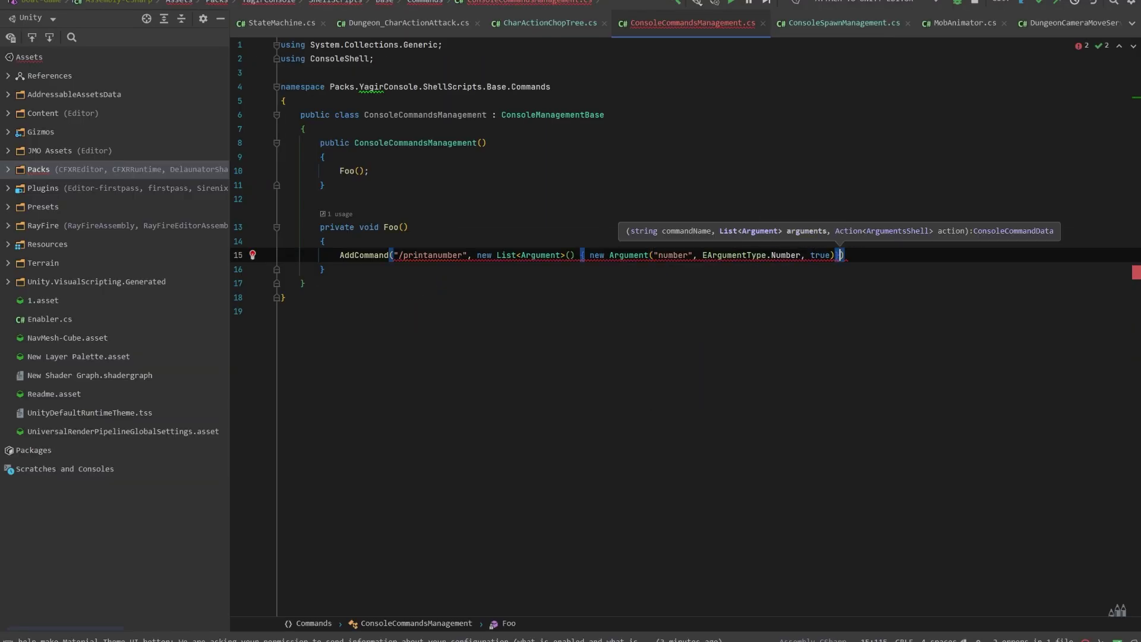
Add a delegate that logs 'your number is: ' plus shell.GetNumber("number") via Debug.LogError.
{"action": "type", "text": ", del"}
{"action": "key", "text": "Return"}
{"action": "key", "text": "Return"}
{"action": "type", "text": "debug"}
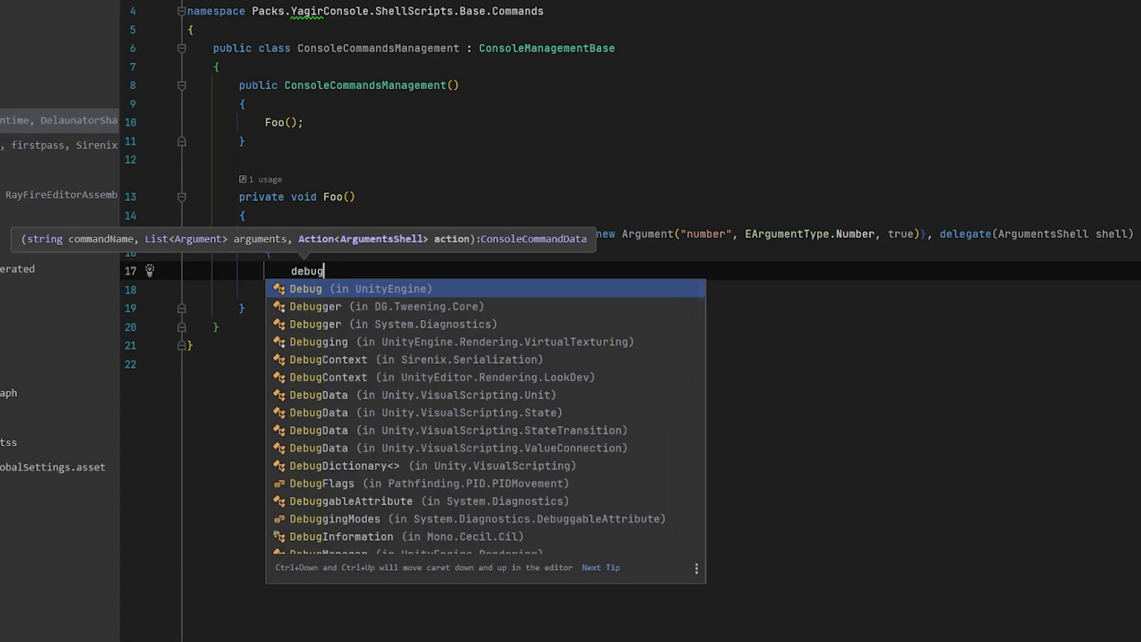
{"action": "key", "text": "Return"}
{"action": "type", "text": ".loge"}
{"action": "key", "text": "Return"}
{"action": "type", "text": "\"your number is: \");"}
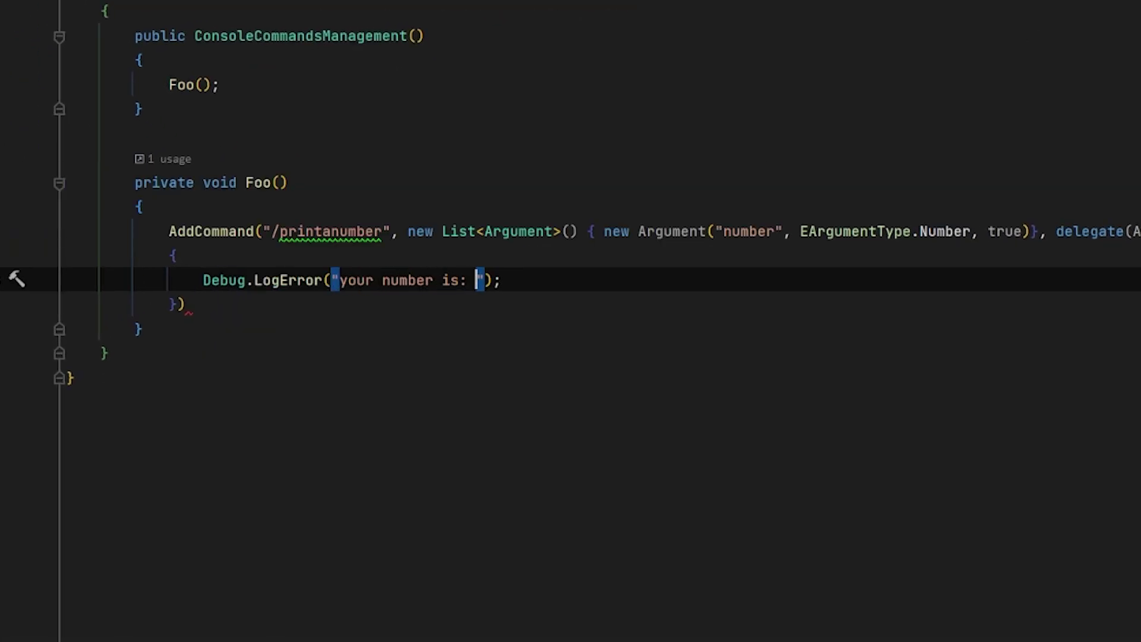
{"action": "key", "text": "Right"}
{"action": "type", "text": "+ shell."}
{"action": "type", "text": "getn"}
{"action": "key", "text": "Return"}
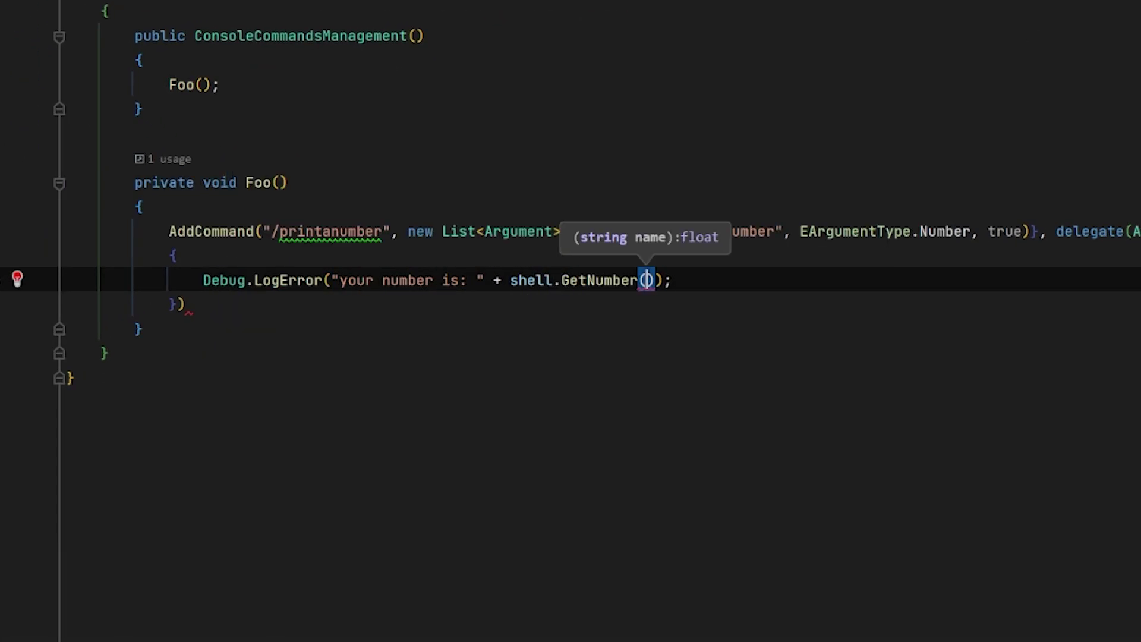
{"action": "type", "text": "\"number\""}
{"action": "key", "text": "Down"}
{"action": "key", "text": "End"}
Expand the Console Commands settings in the Inspector.
{"action": "type", "text": ";"}
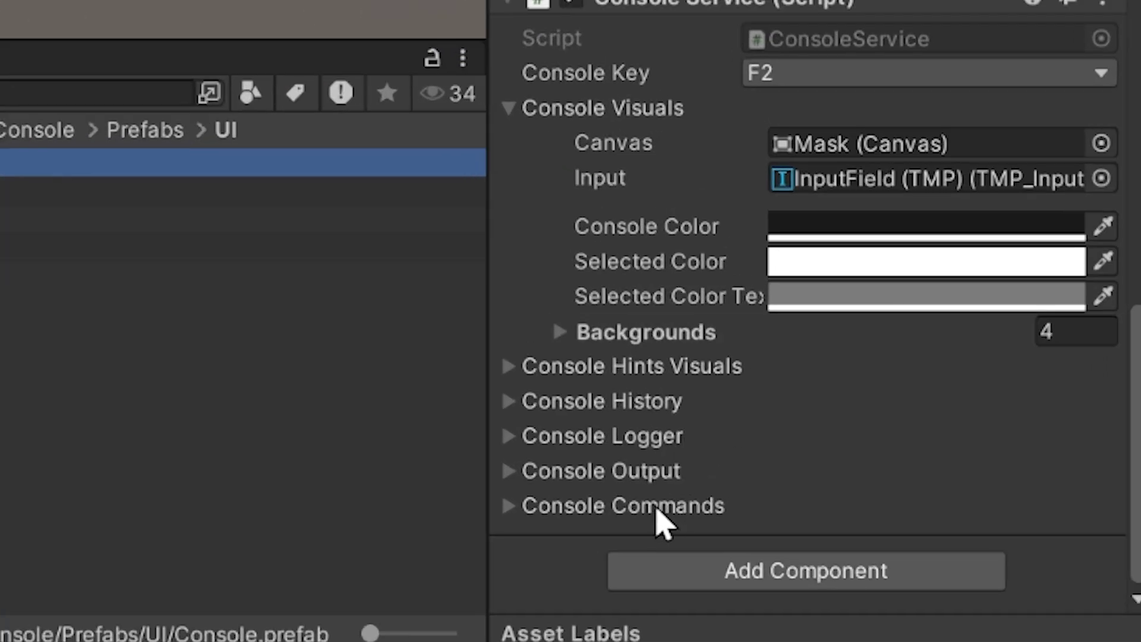
{"action": "left_click", "coordinate": [658, 511]}
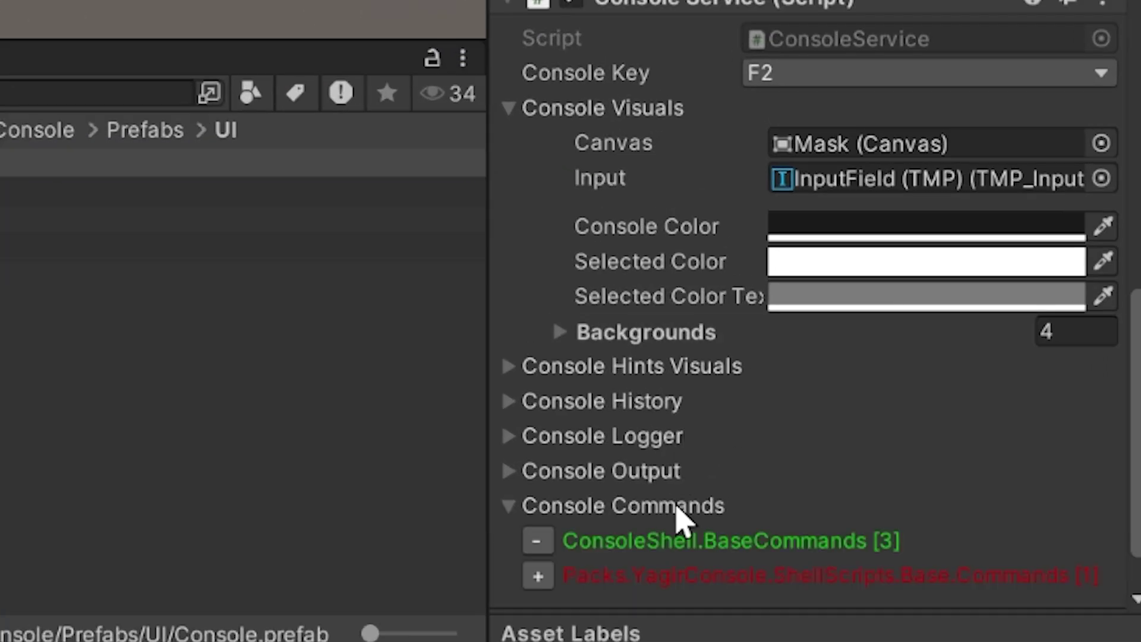
{"action": "scroll", "coordinate": [557, 519], "scroll_direction": "down", "scroll_amount": 2}
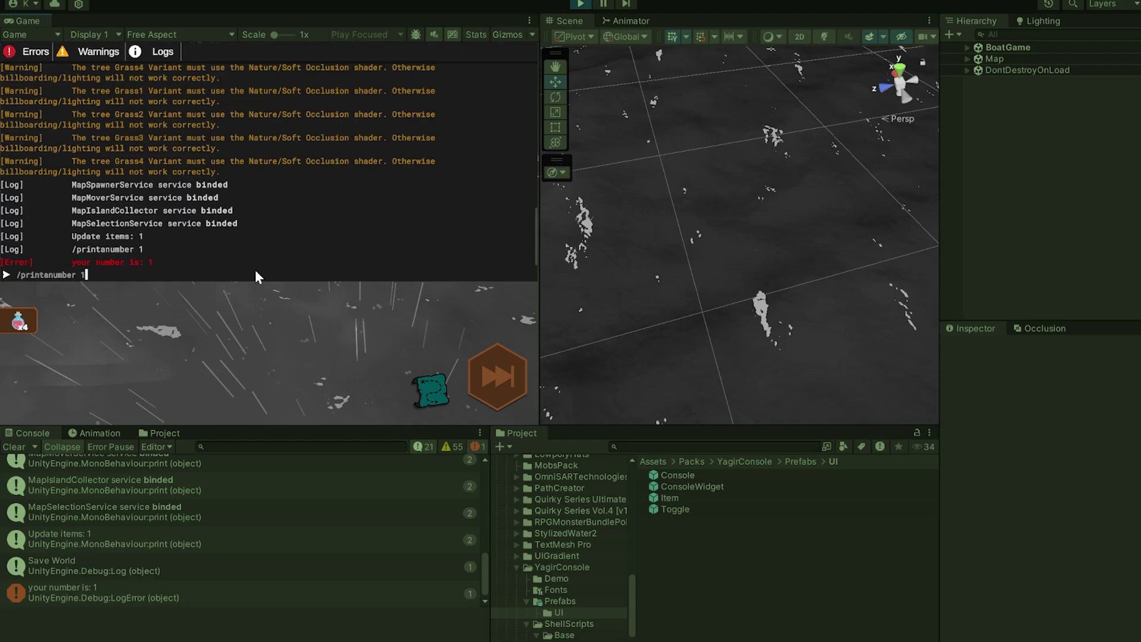
Rerun /printnumber in the in-game console, then run it without a number argument.
{"action": "key", "text": "Return"}
{"action": "key", "text": "Up"}
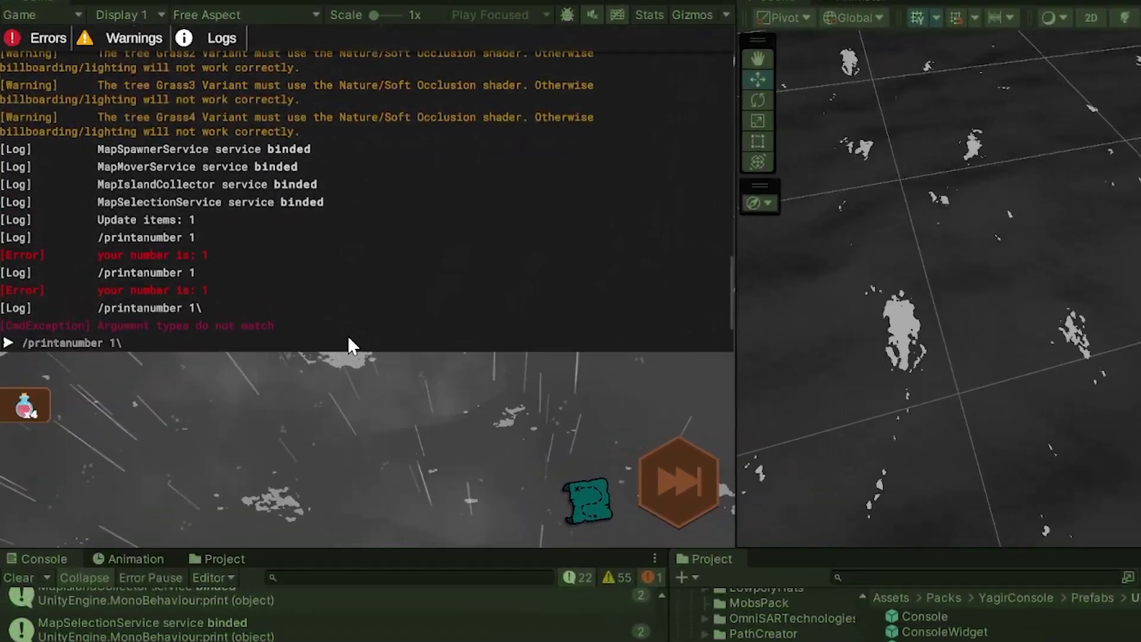
{"action": "key", "text": "Return"}
{"action": "key", "text": "Up"}
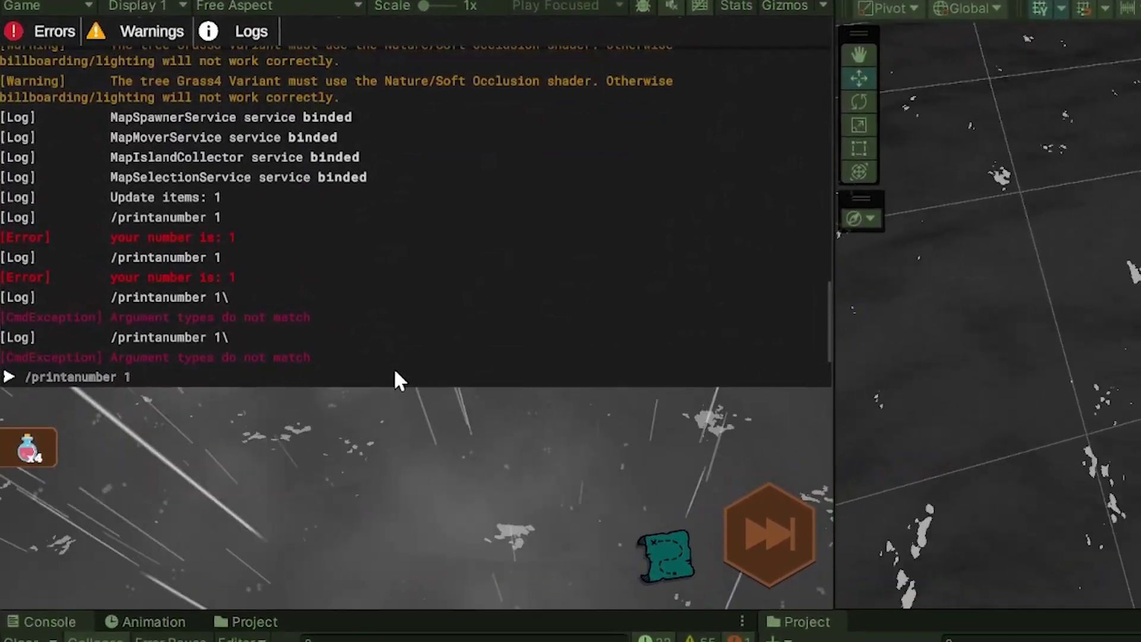
{"action": "key", "text": "Return"}
{"action": "key", "text": "Up"}
{"action": "key", "text": "BackSpace"}
{"action": "key", "text": "BackSpace"}
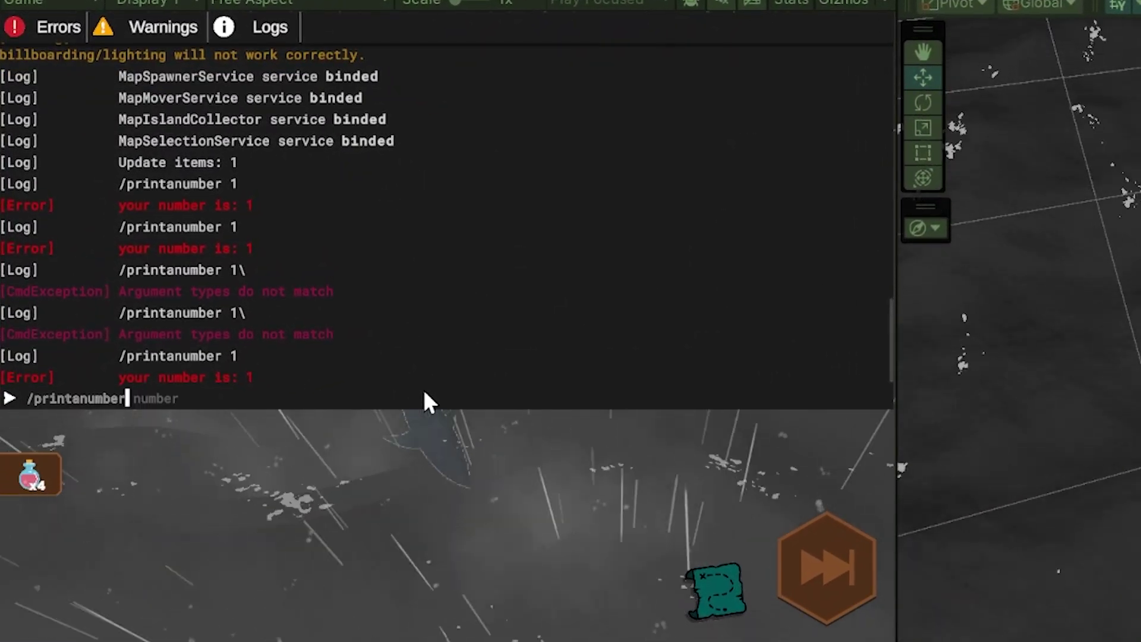
{"action": "key", "text": "Return"}
Run /printnumber 1488 and close the in-game console.
{"action": "key", "text": "Up"}
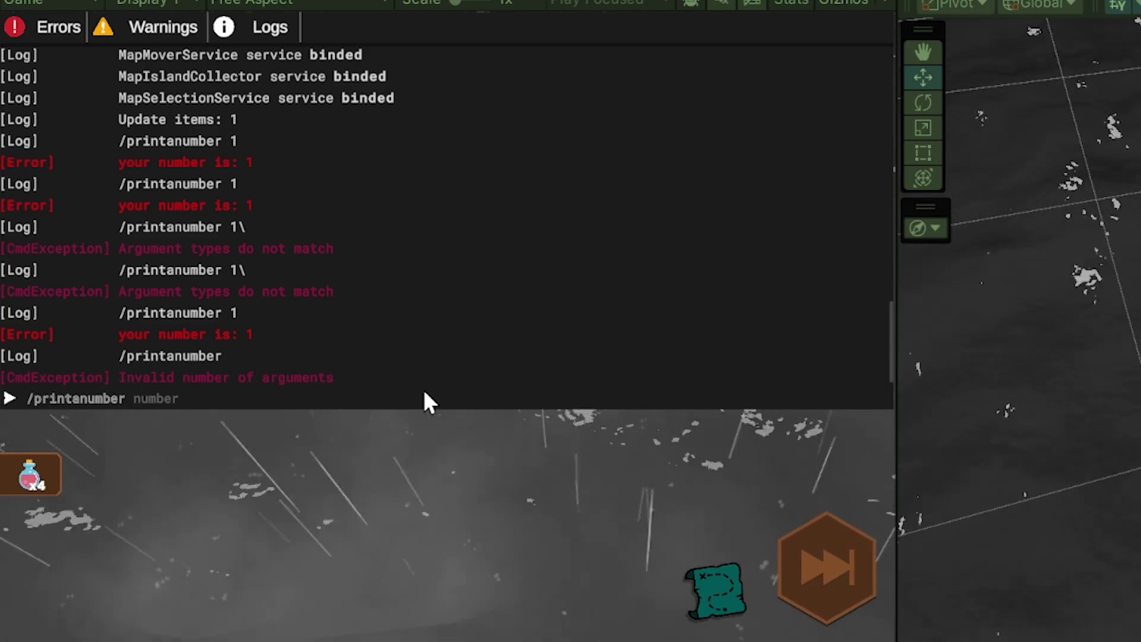
{"action": "type", "text": "1488"}
{"action": "key", "text": "Return"}
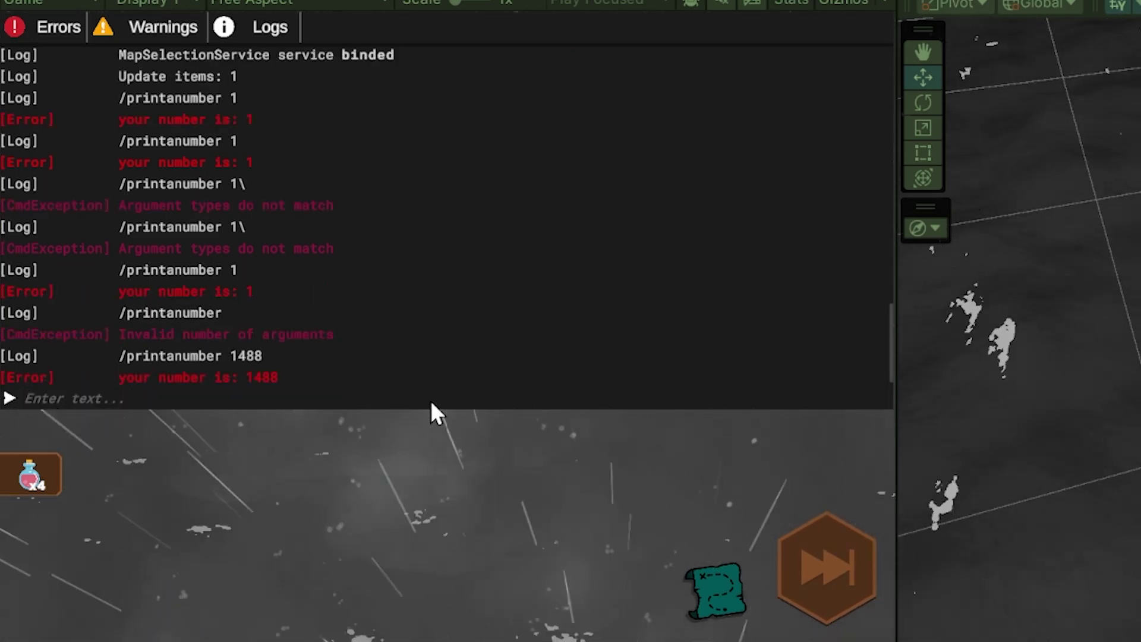
{"action": "key", "text": "Escape"}
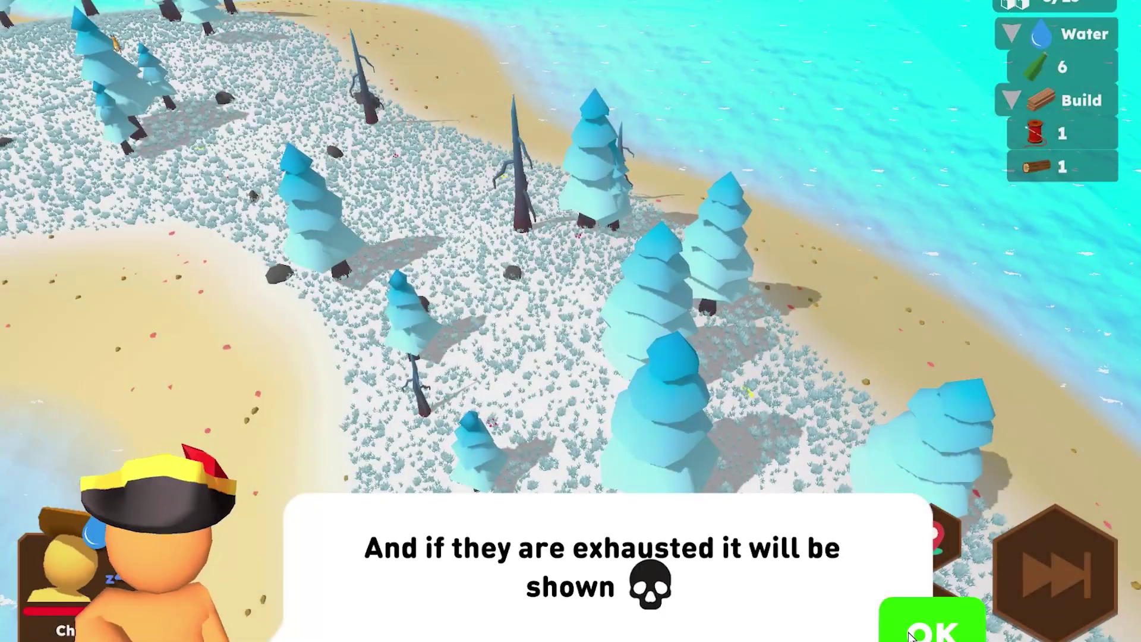
Dismiss the tutorial message and switch to the top-down world map.
{"action": "left_click", "coordinate": [919, 633]}
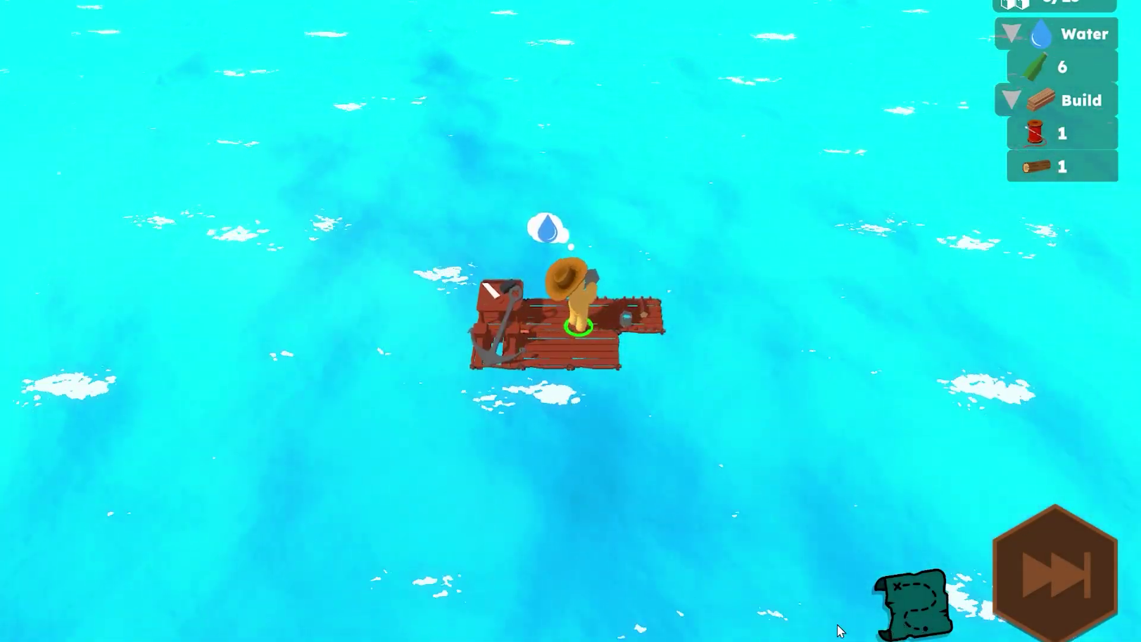
{"action": "left_click", "coordinate": [917, 606]}
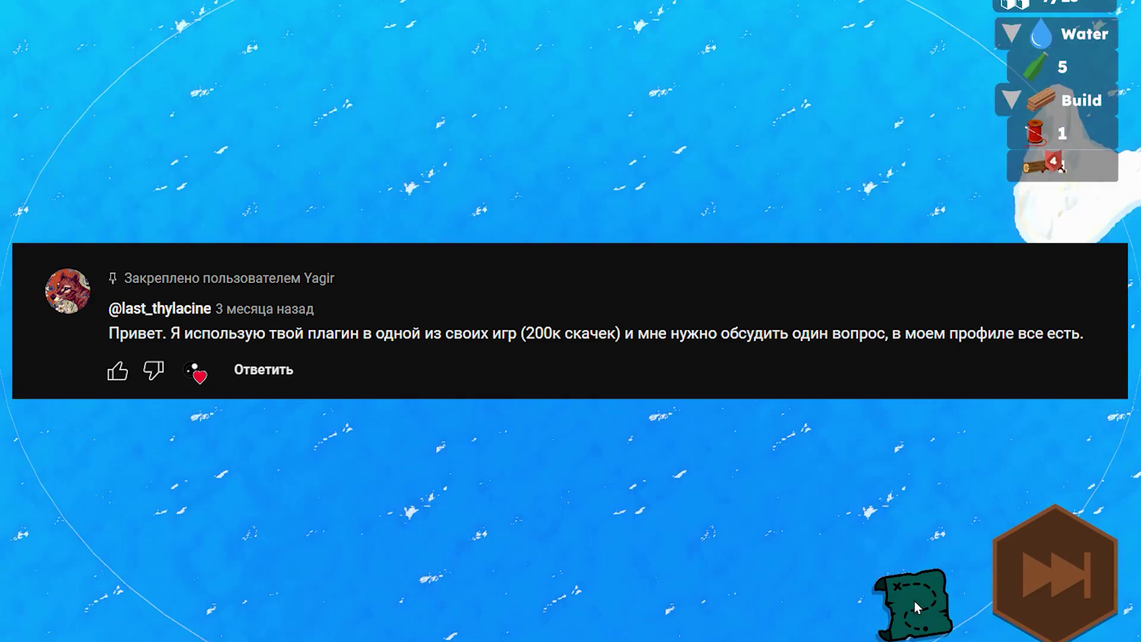
Fast-forward game time, then move from the Tavern list to the Trade screen.
{"action": "left_click", "coordinate": [1075, 571]}
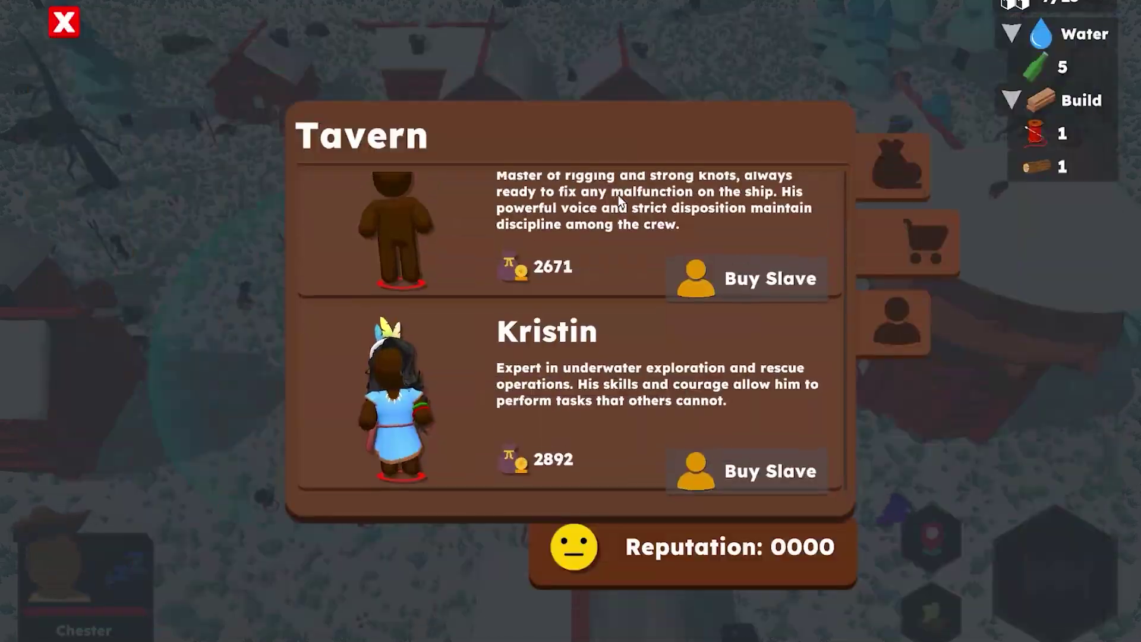
{"action": "scroll", "coordinate": [618, 208], "scroll_direction": "up", "scroll_amount": 1}
{"action": "left_click", "coordinate": [919, 162]}
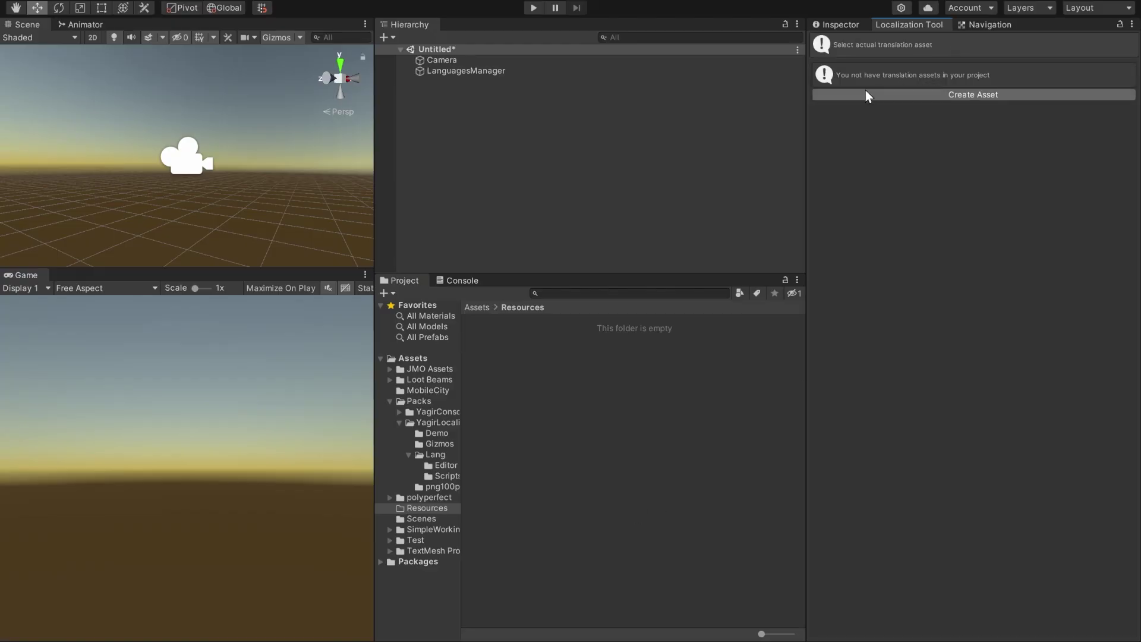
Keep LanguagesManager on Load From Scriptable Object mode and start a translation asset in the Localization Tool.
{"action": "left_click", "coordinate": [462, 72]}
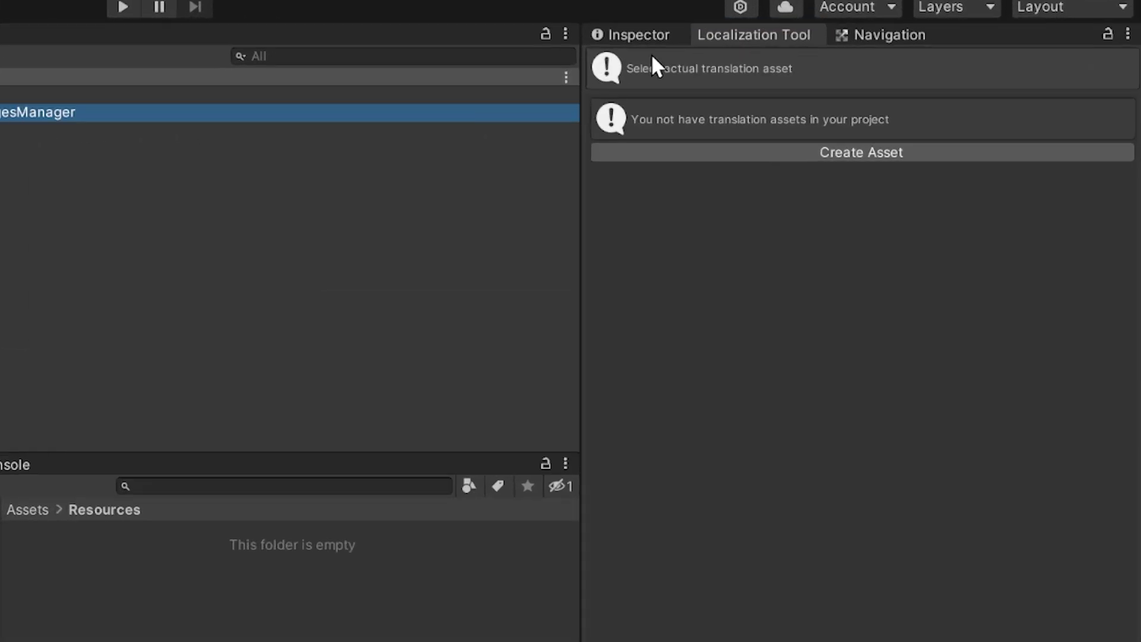
{"action": "left_click", "coordinate": [642, 36]}
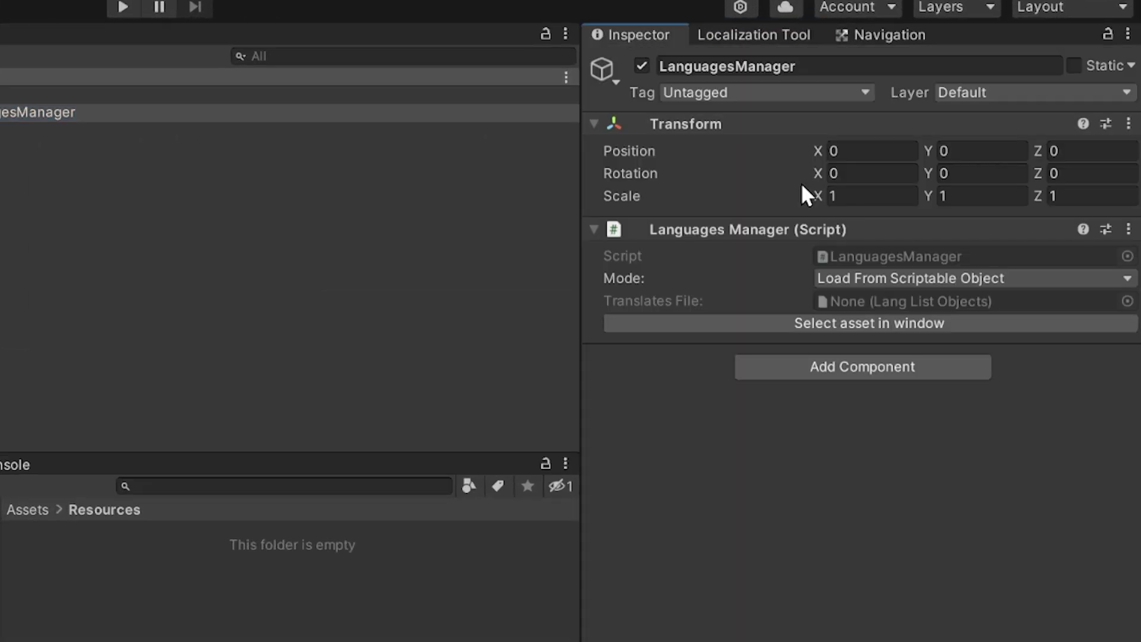
{"action": "left_click", "coordinate": [865, 279]}
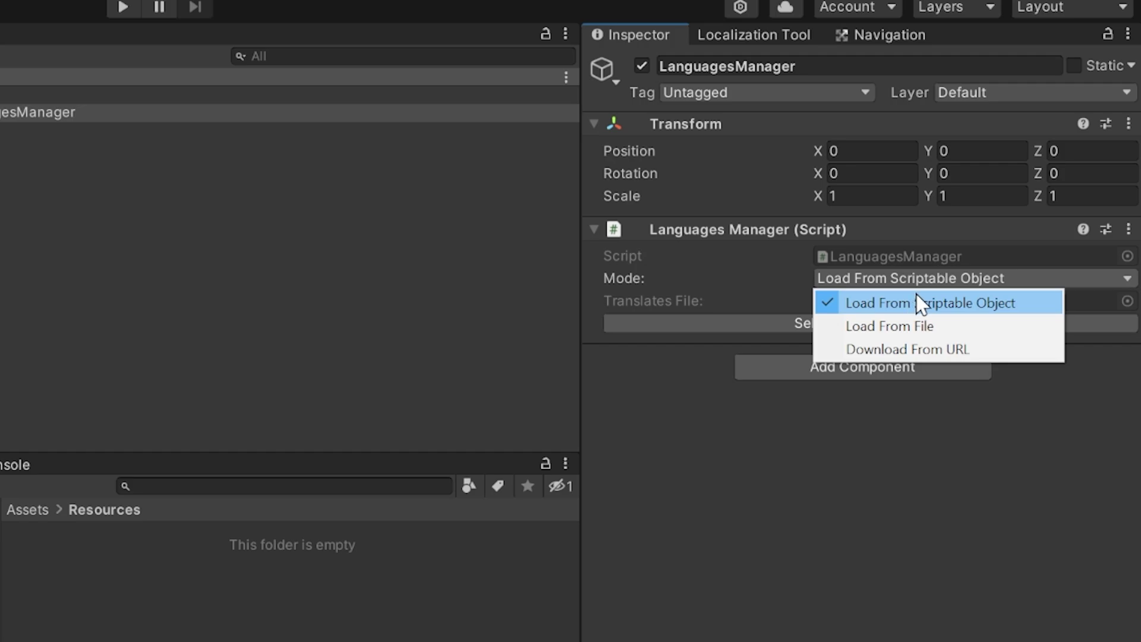
{"action": "left_click", "coordinate": [921, 305]}
{"action": "left_click", "coordinate": [880, 327]}
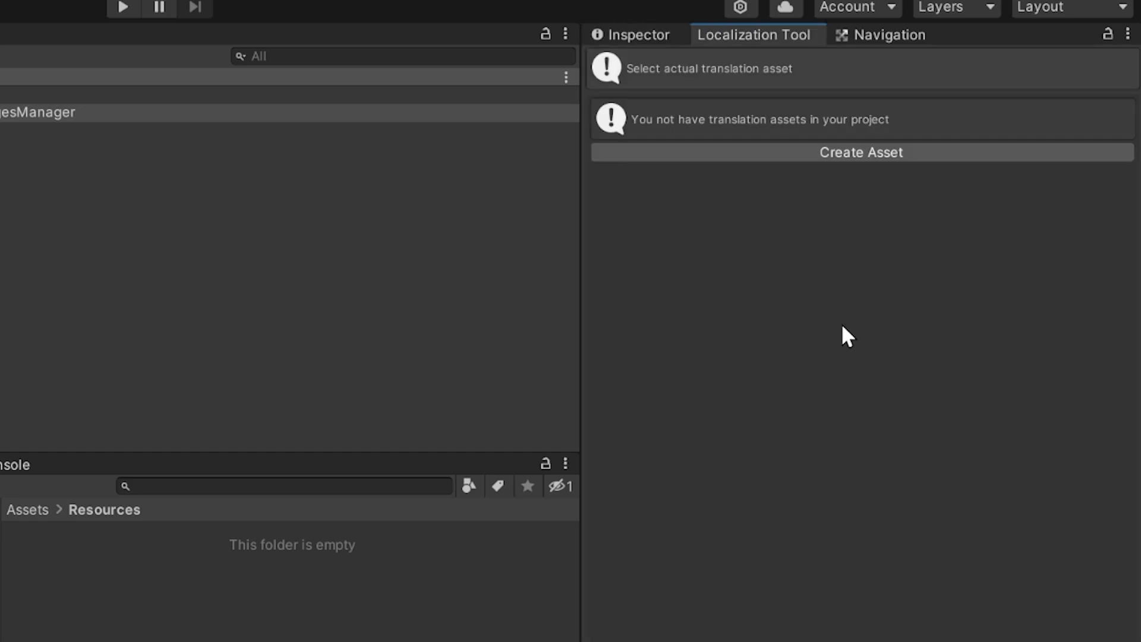
{"action": "left_click", "coordinate": [831, 155]}
Add languages ua/Ukrainian, us/English and pl/Poland to the Translates asset.
{"action": "left_click", "coordinate": [1118, 113]}
{"action": "type", "text": "Ukrainian"}
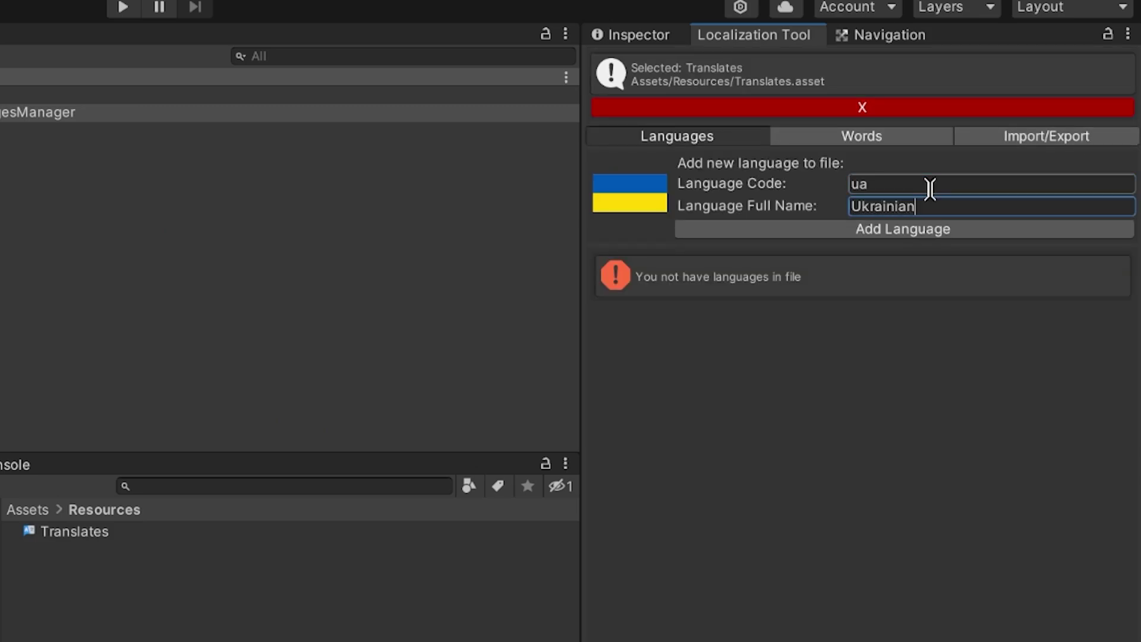
{"action": "left_click", "coordinate": [919, 226]}
{"action": "left_click", "coordinate": [944, 180]}
{"action": "type", "text": "English"}
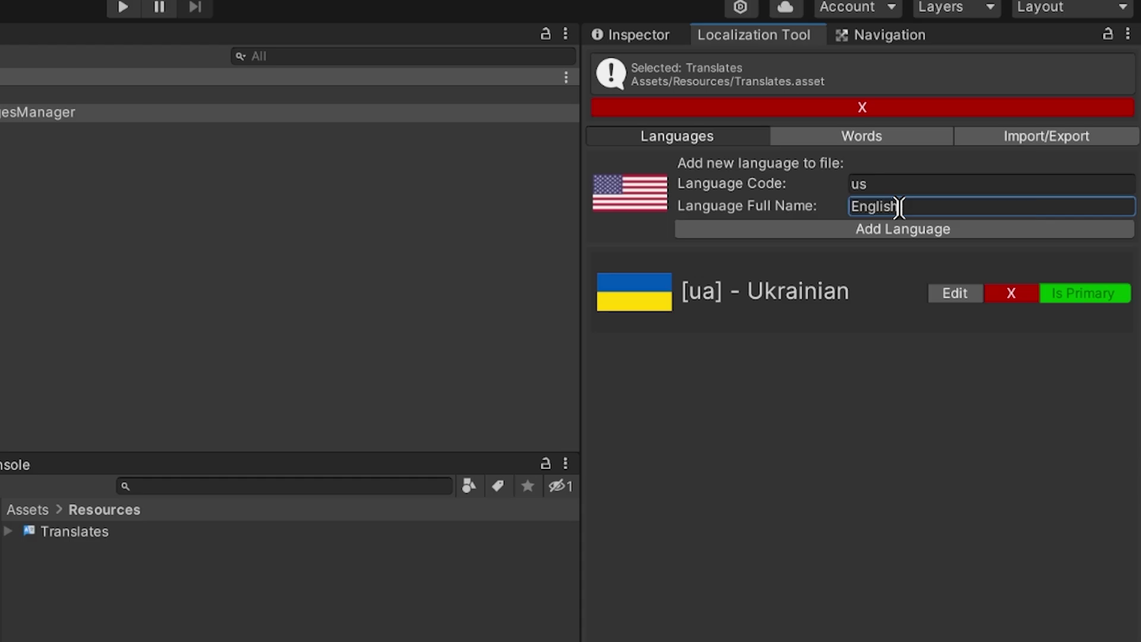
{"action": "left_click", "coordinate": [903, 232]}
{"action": "type", "text": "Poland"}
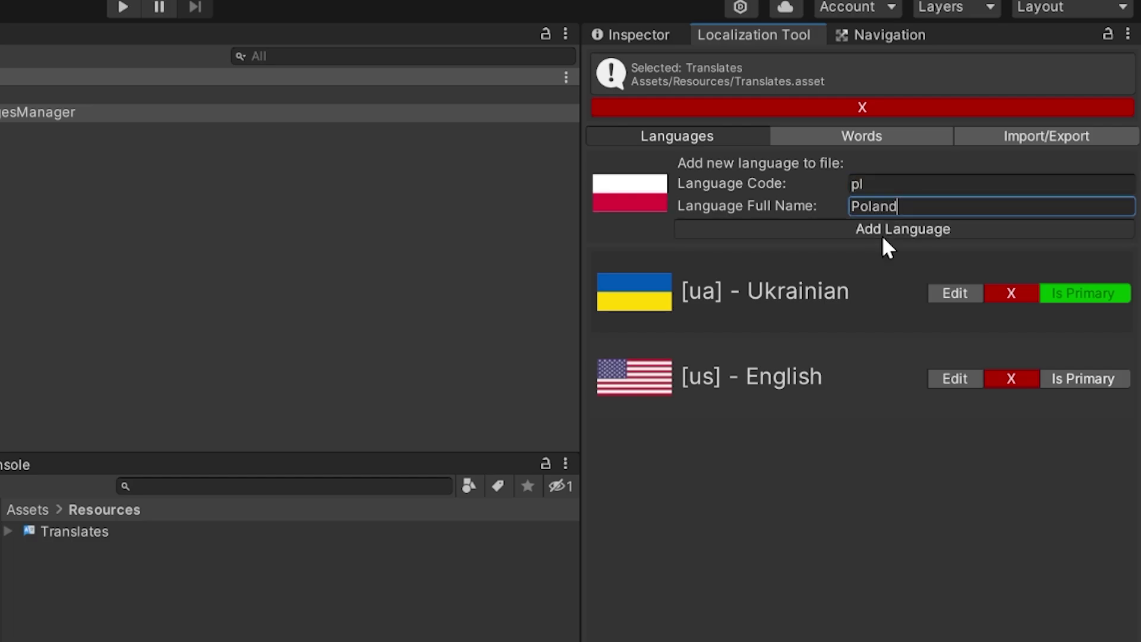
{"action": "left_click", "coordinate": [882, 235]}
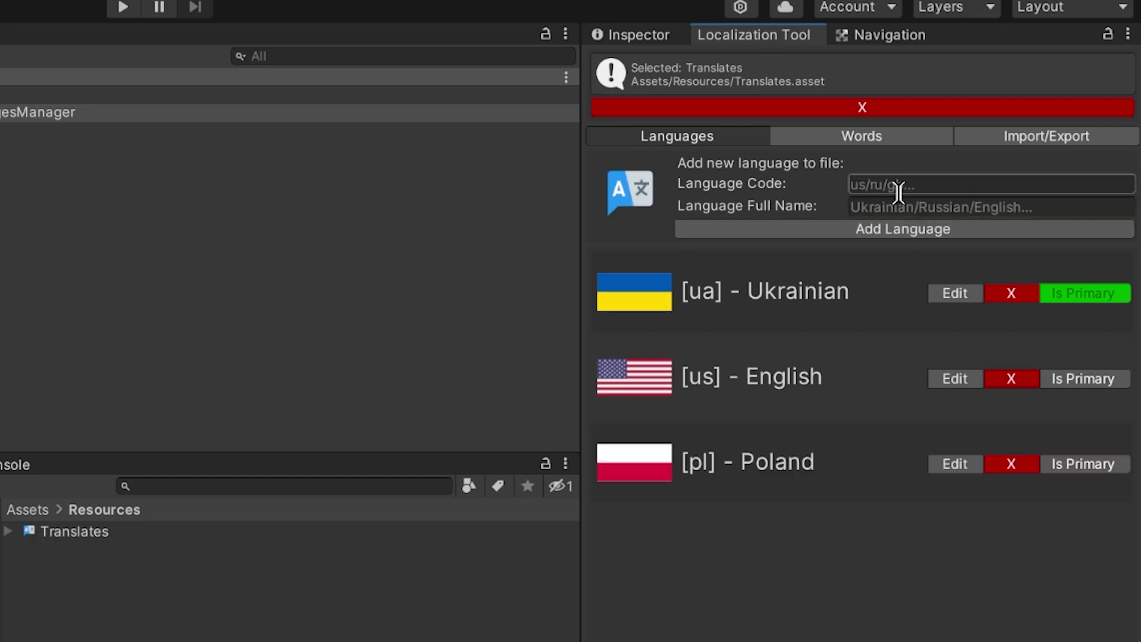
{"action": "left_click", "coordinate": [901, 186]}
Add the _test translation key in Words and begin entering its Ukrainian translation.
{"action": "left_click", "coordinate": [818, 134]}
{"action": "left_click", "coordinate": [678, 136]}
{"action": "left_click", "coordinate": [958, 291]}
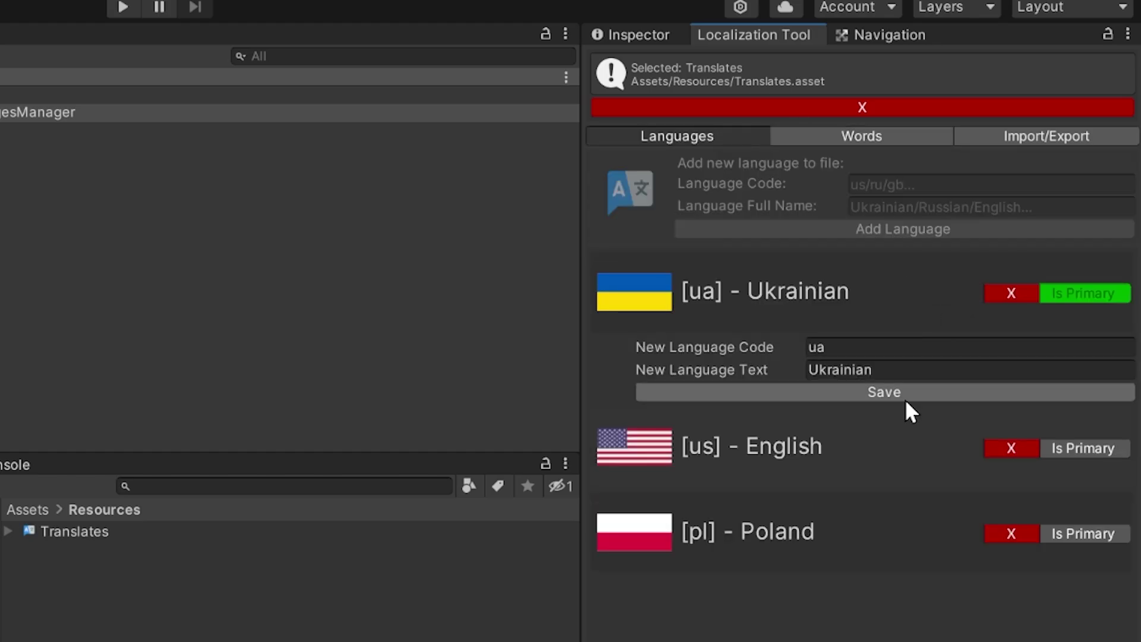
{"action": "left_click", "coordinate": [905, 397]}
{"action": "left_click", "coordinate": [894, 135]}
{"action": "type", "text": "_test"}
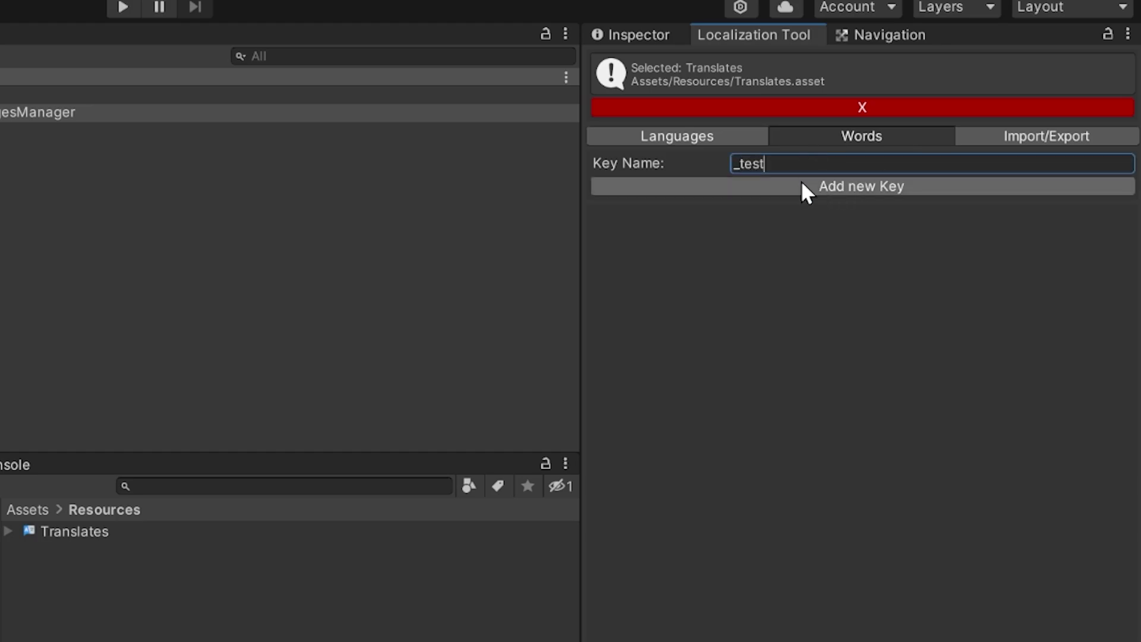
{"action": "left_click", "coordinate": [802, 184]}
{"action": "left_click", "coordinate": [857, 245]}
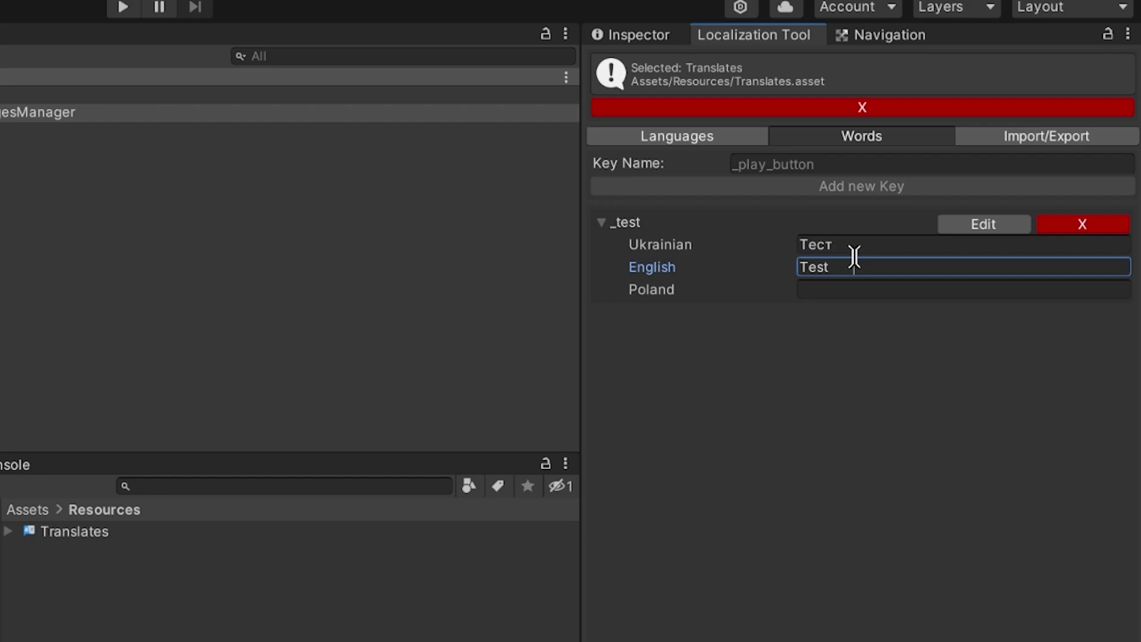
{"action": "type", "text": "Test"}
Add a UI Text - TextMeshPro object to the scene.
{"action": "right_click", "coordinate": [490, 140]}
{"action": "mouse_move", "coordinate": [549, 360]}
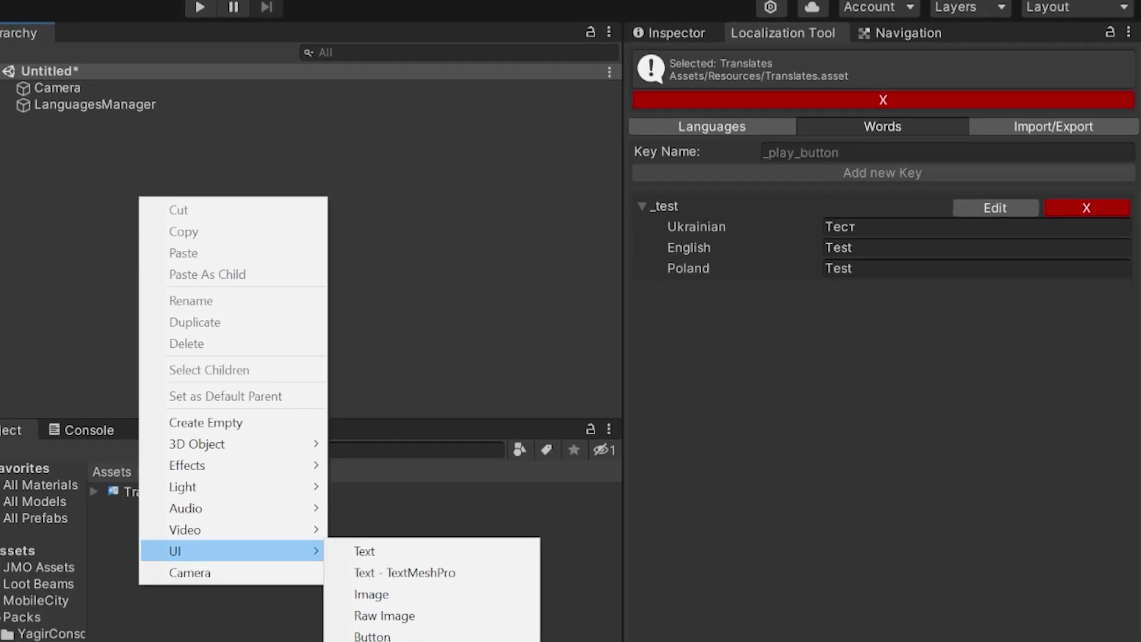
{"action": "left_click", "coordinate": [645, 377]}
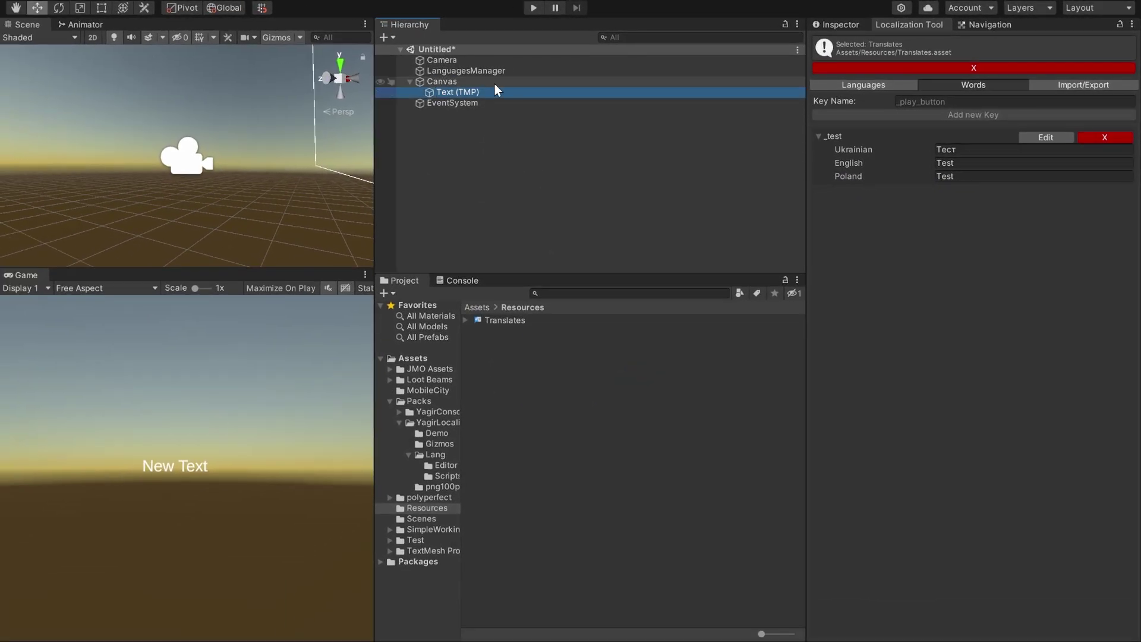
Add a Text Translator component to the Text (TMP) object.
{"action": "left_click", "coordinate": [863, 39]}
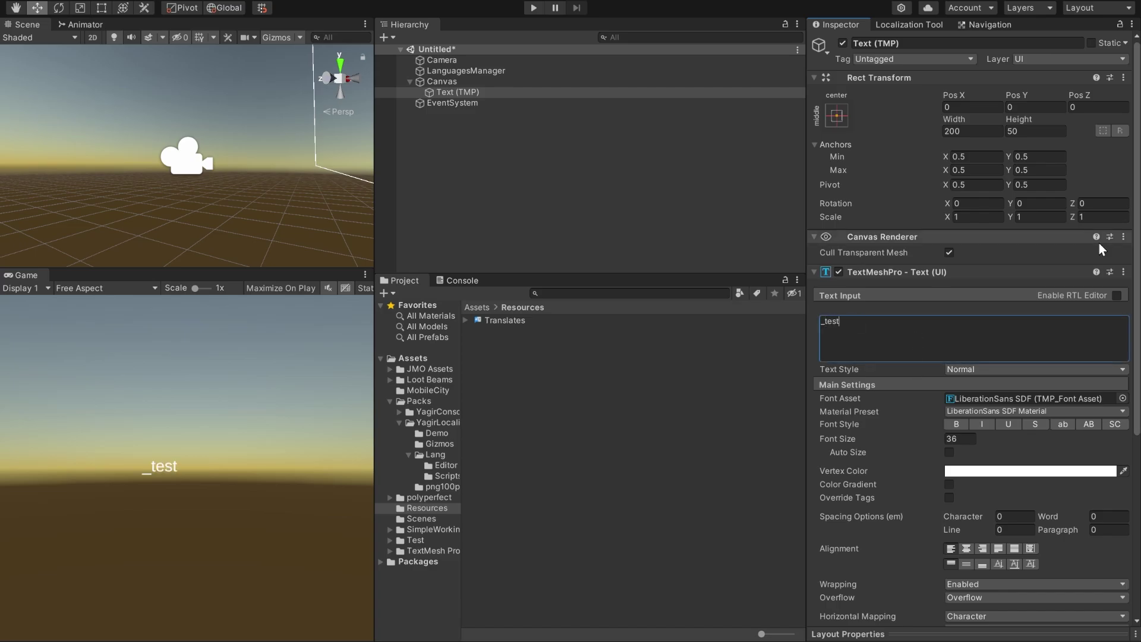
{"action": "scroll", "coordinate": [1114, 497], "scroll_direction": "down", "scroll_amount": 5}
{"action": "left_click", "coordinate": [990, 620]}
{"action": "type", "text": "text"}
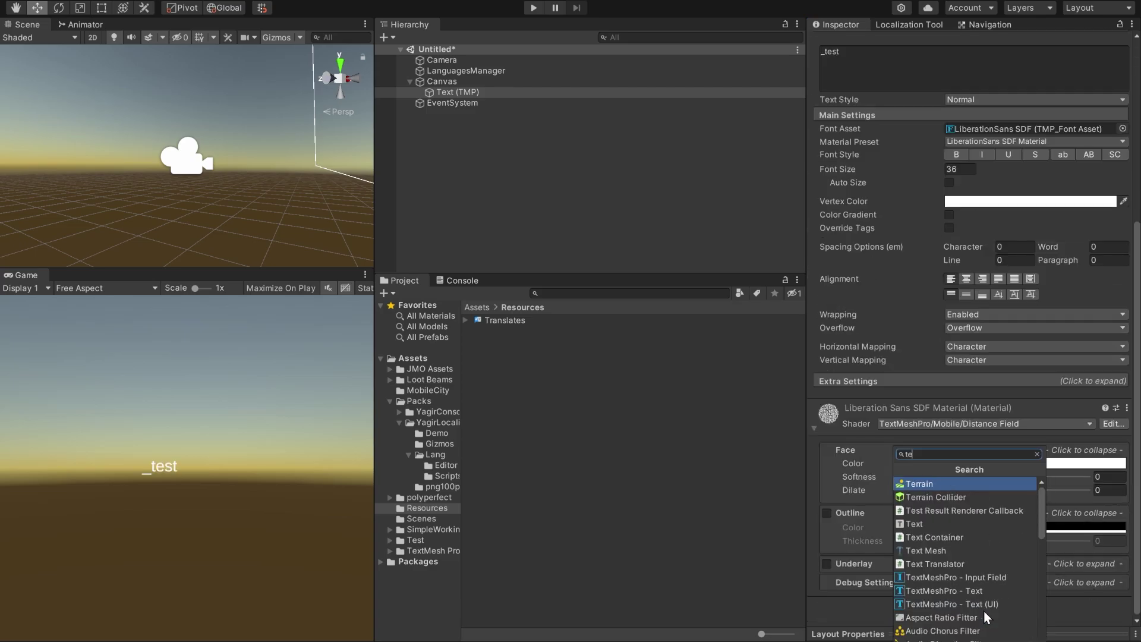
{"action": "left_click", "coordinate": [963, 524]}
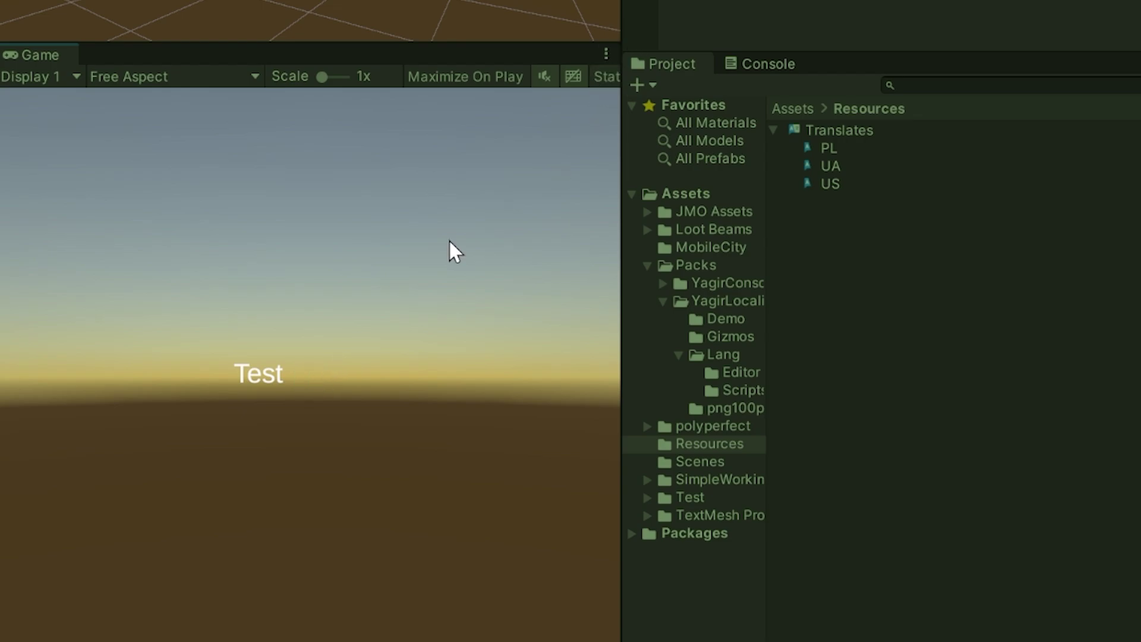
{"action": "key", "text": "ctrl+p"}
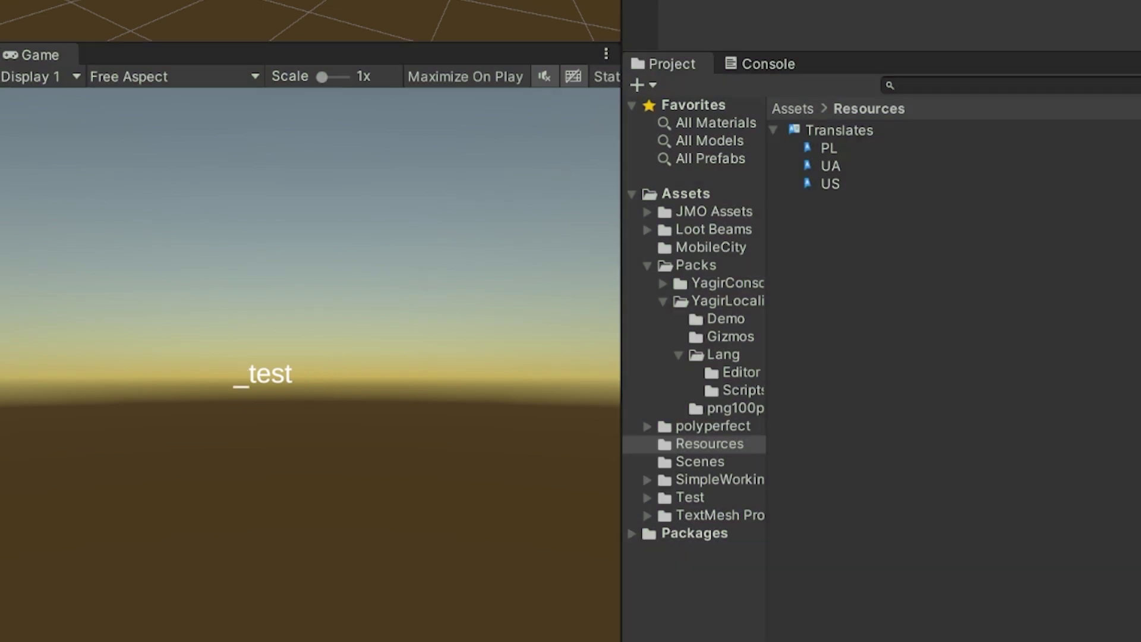